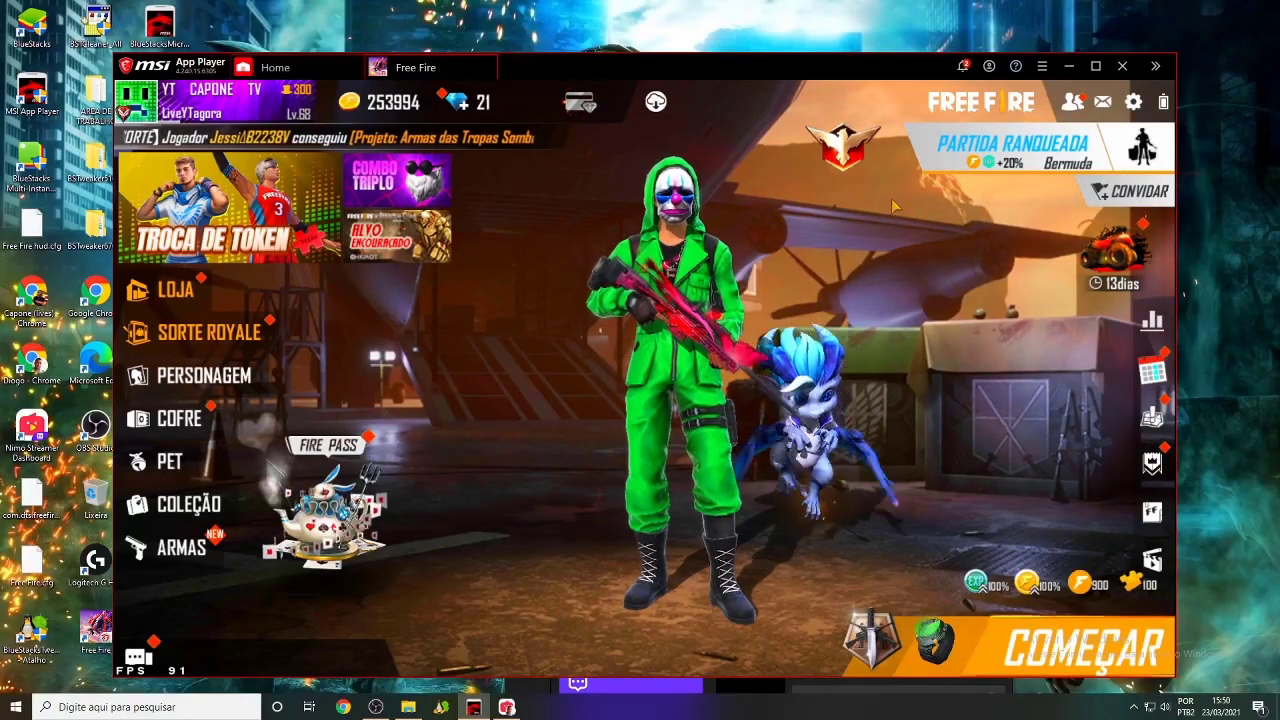
pyautogui.click(284, 68)
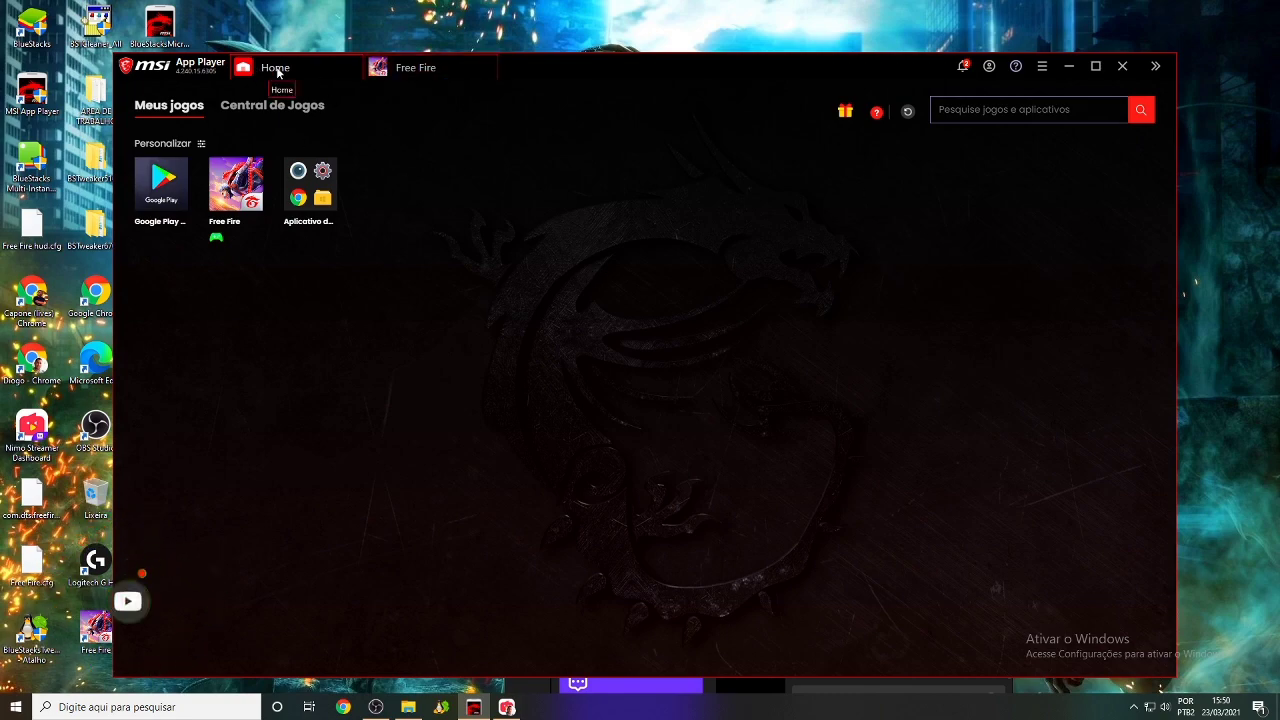
pyautogui.click(392, 66)
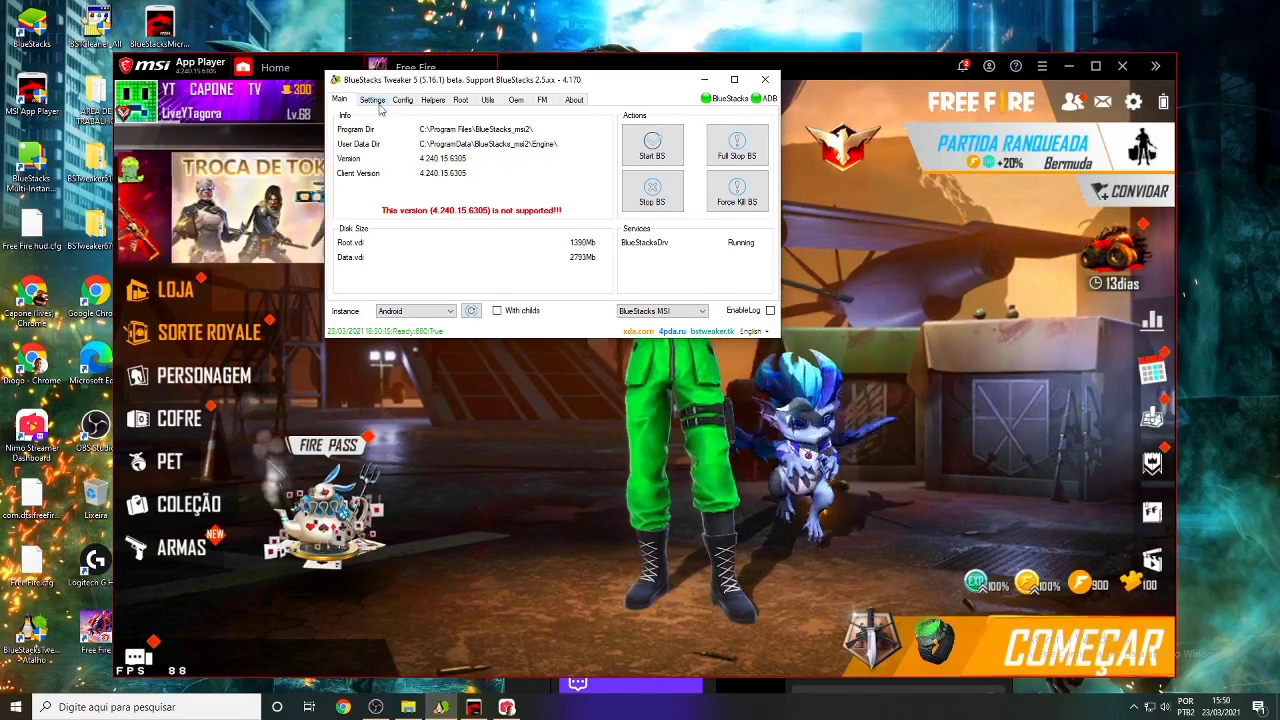
pyautogui.click(461, 100)
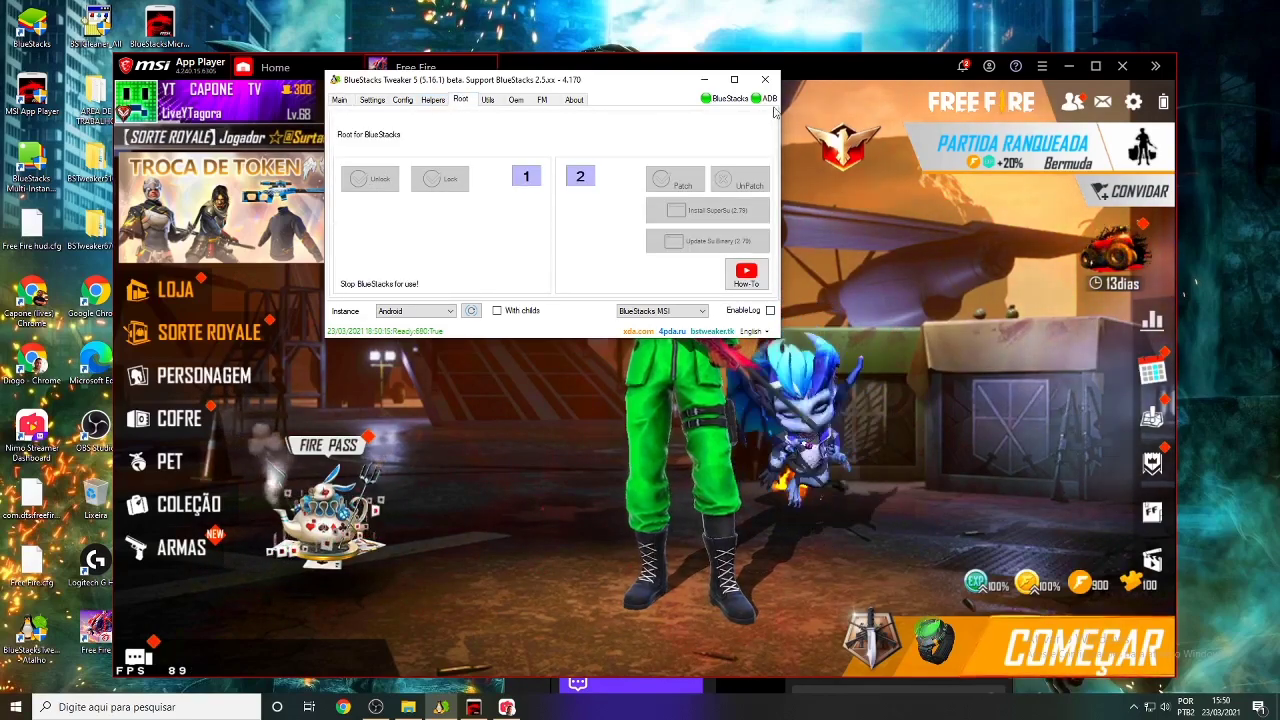
pyautogui.click(343, 101)
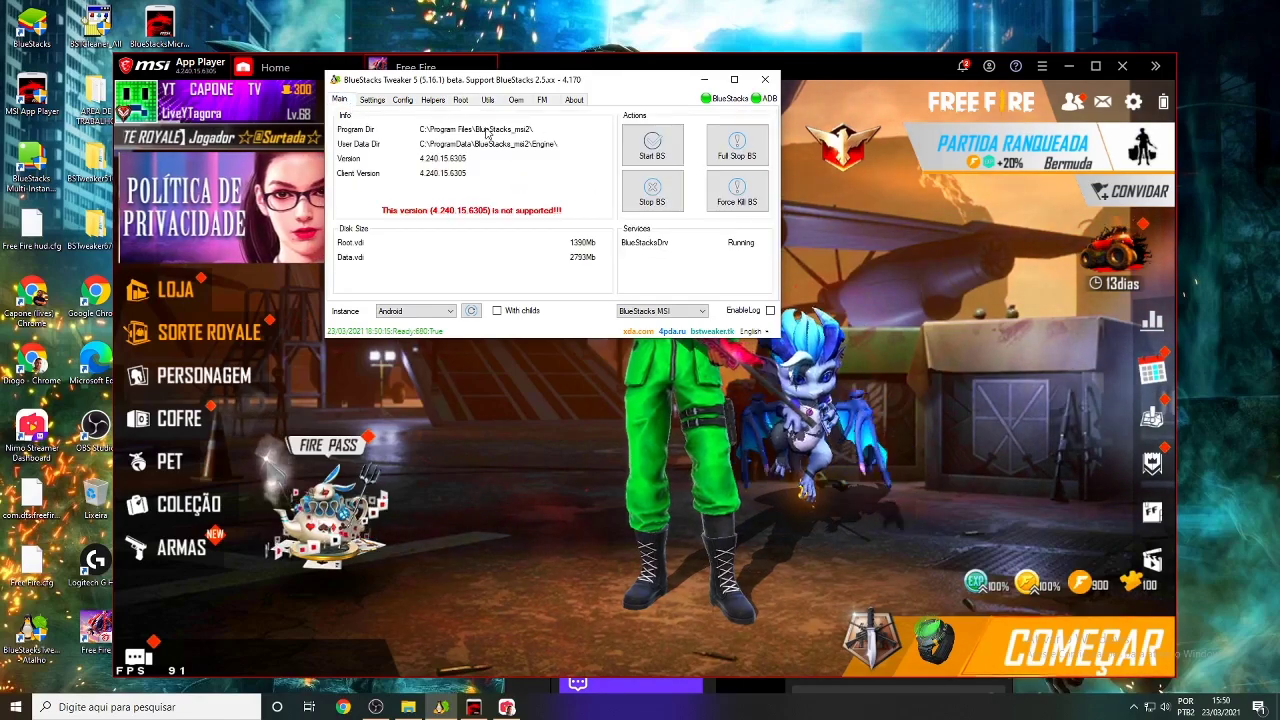
# Step: Force-kill the BlueStacks MSI emulator and close the streaming dashboard window behind the tweaker
pyautogui.click(740, 201)
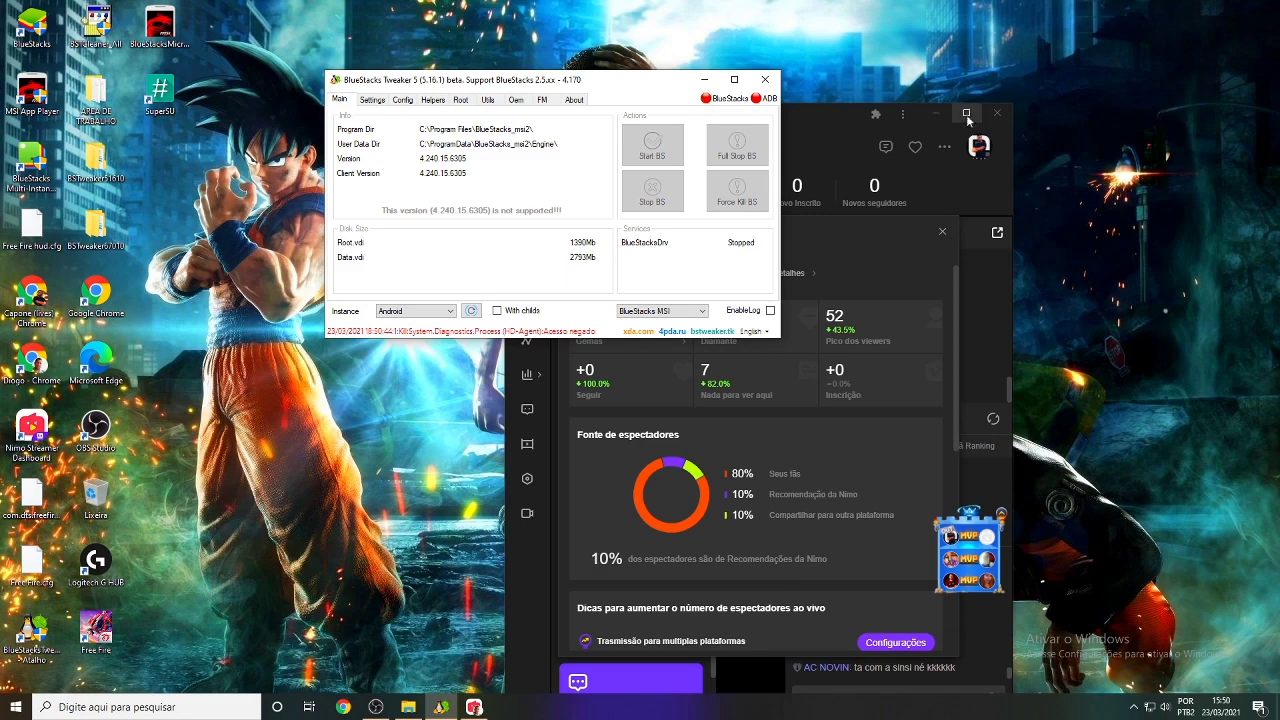
pyautogui.click(992, 115)
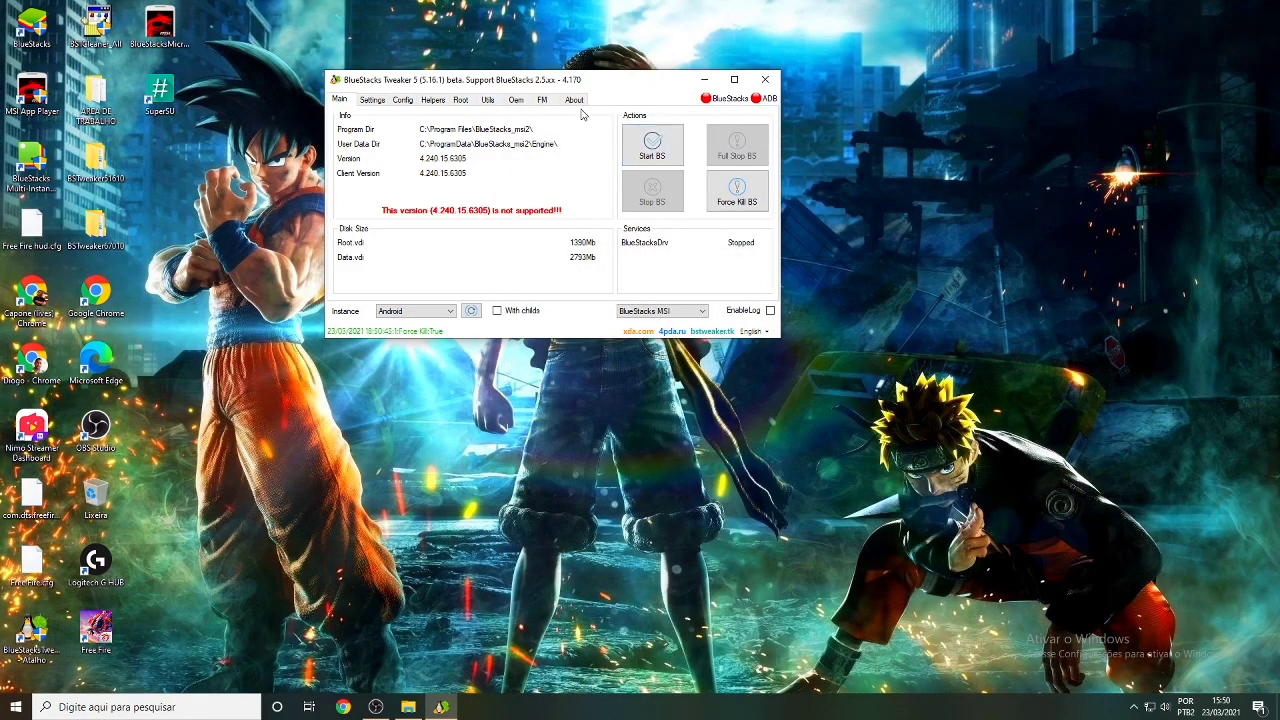
pyautogui.moveTo(603, 83); pyautogui.dragTo(660, 228)
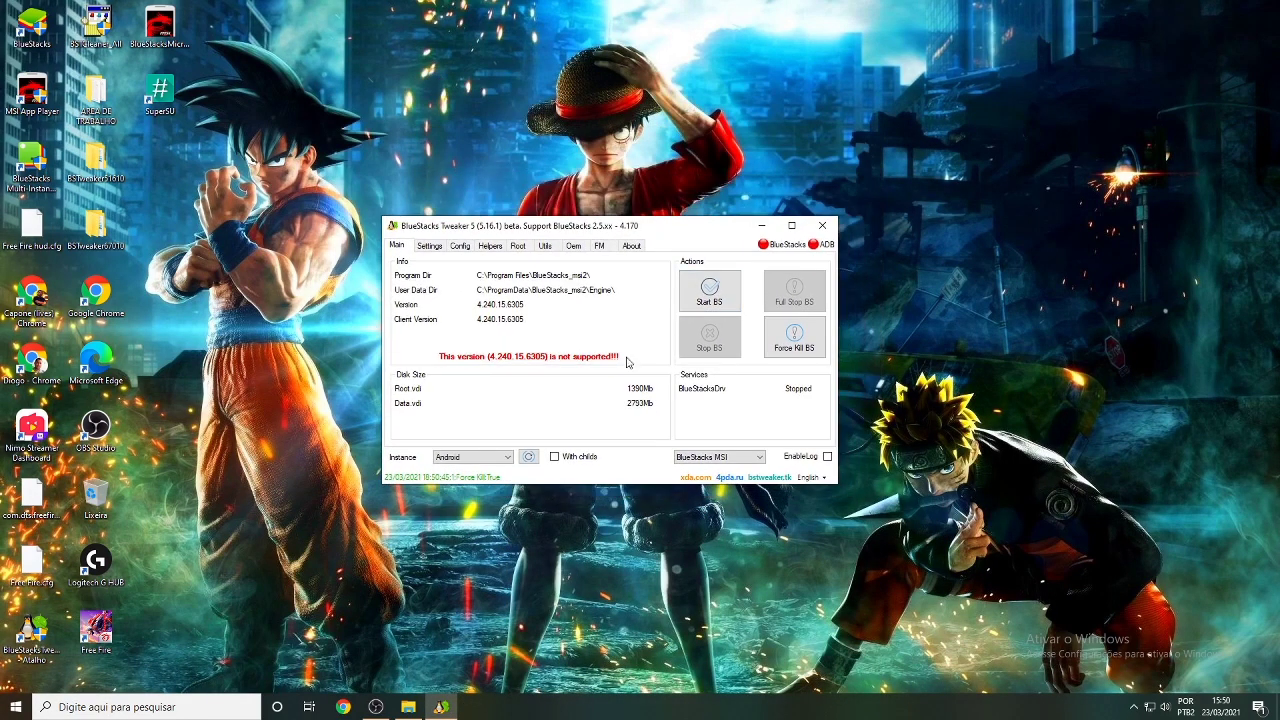
# Step: Unlock root for the Android instance of BlueStacks MSI, and start the emulator again
pyautogui.click(518, 246)
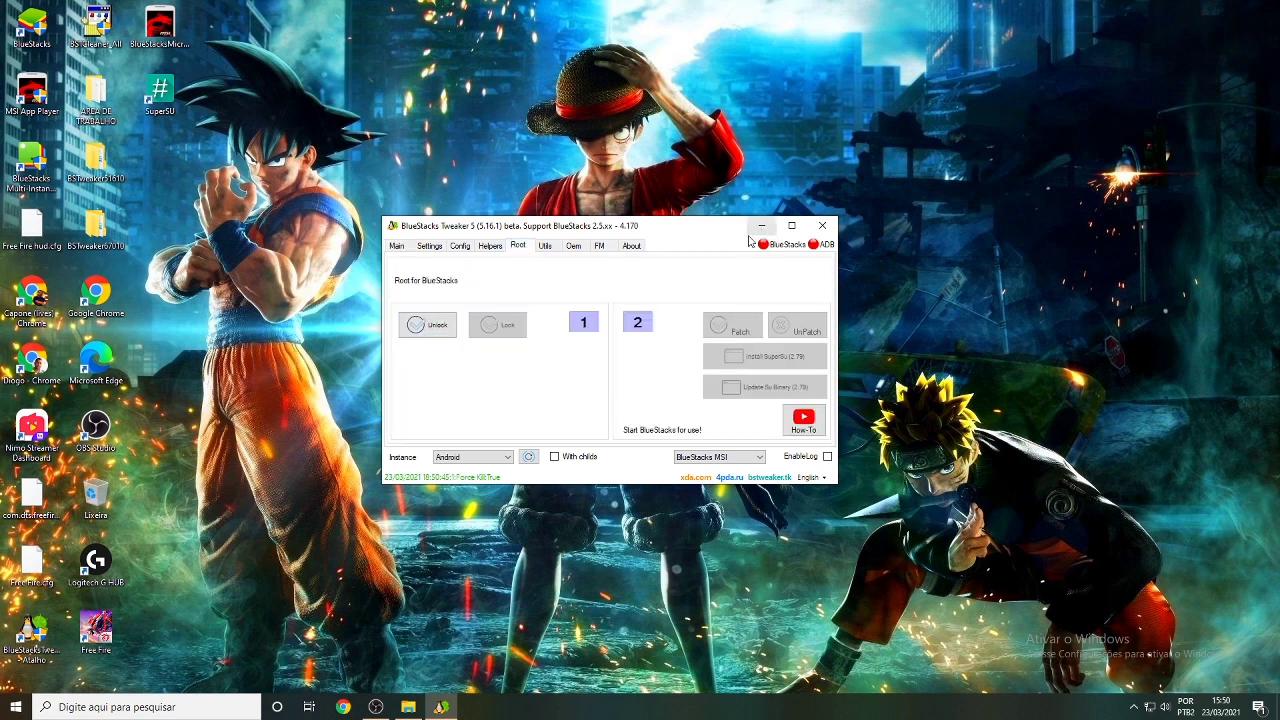
pyautogui.click(442, 330)
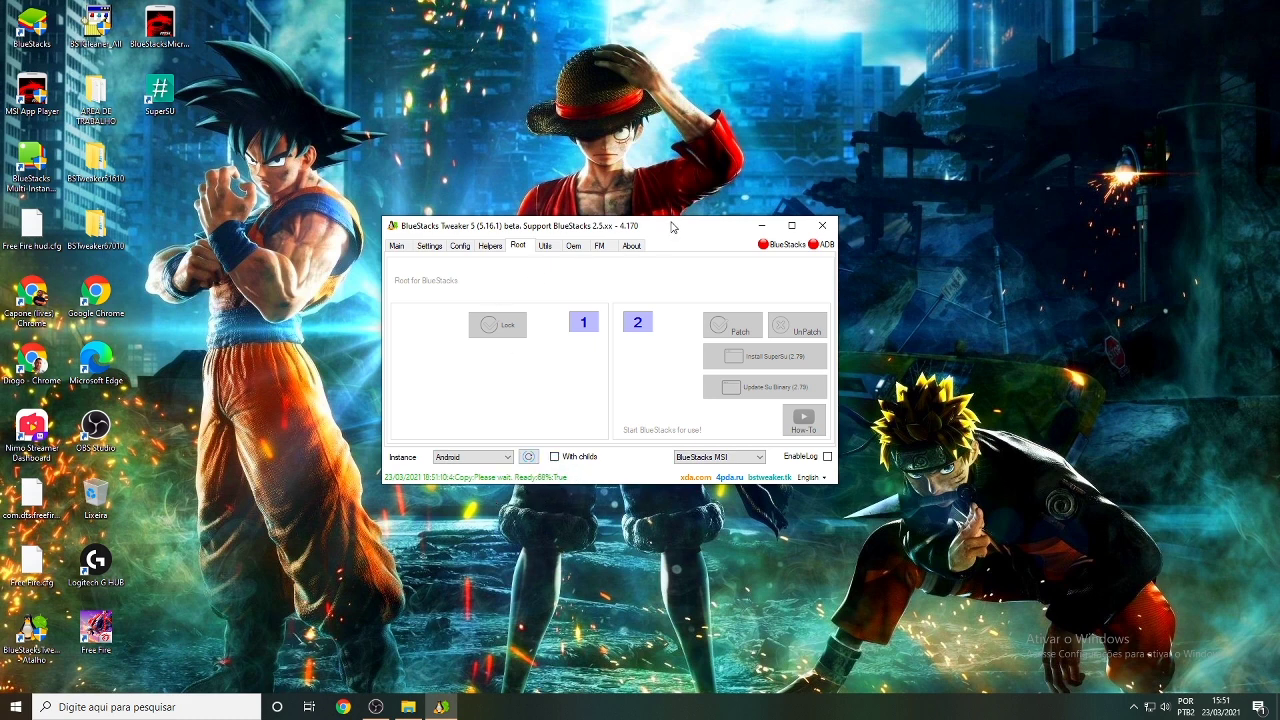
pyautogui.moveTo(672, 227); pyautogui.dragTo(670, 190)
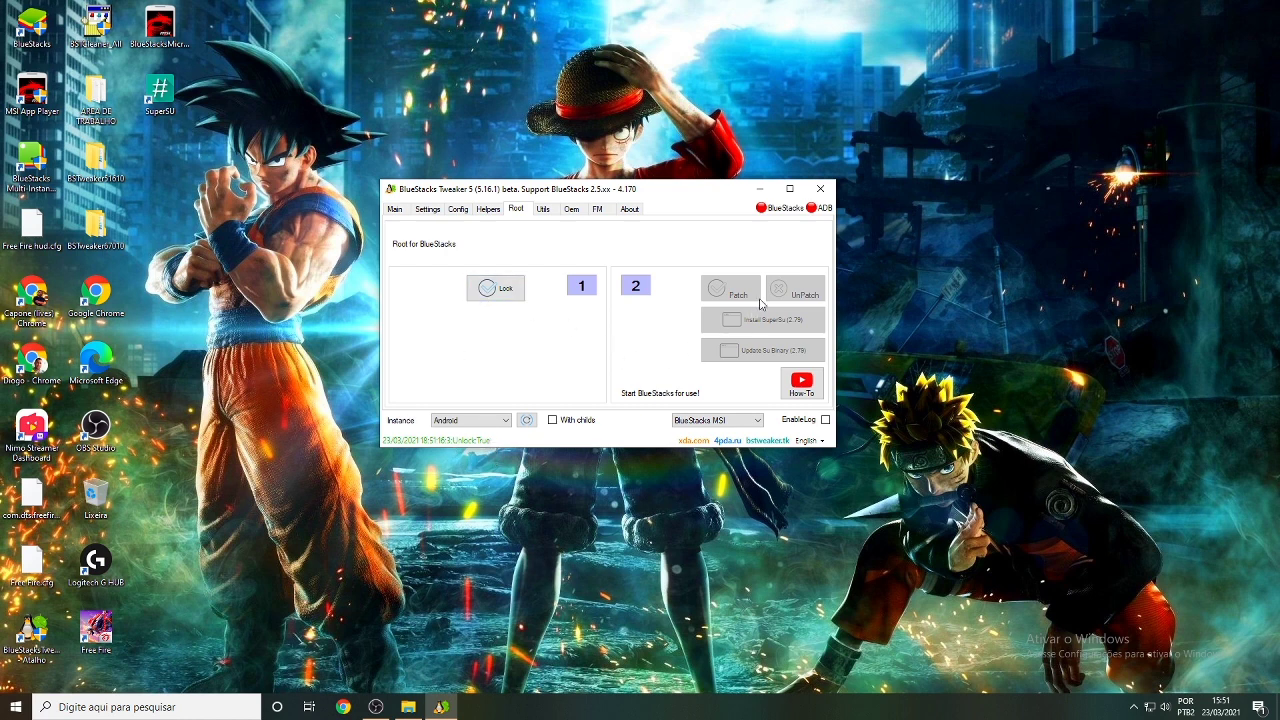
pyautogui.click(395, 209)
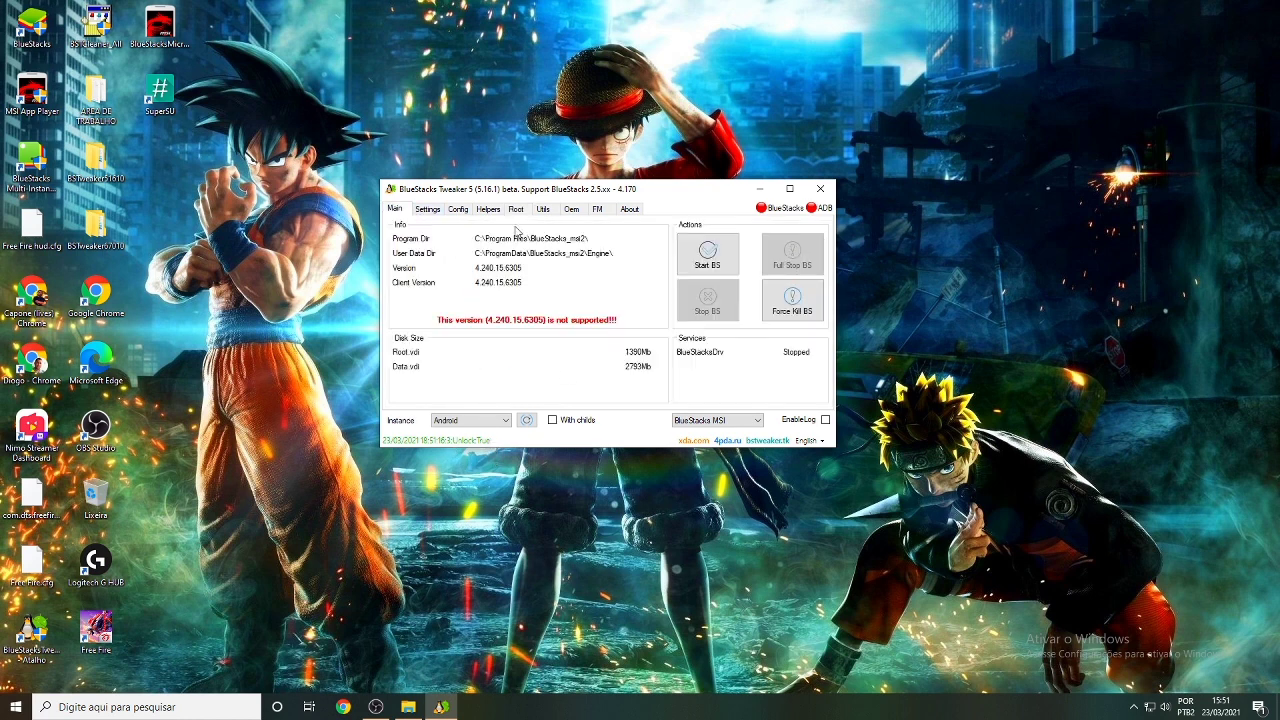
pyautogui.click(708, 256)
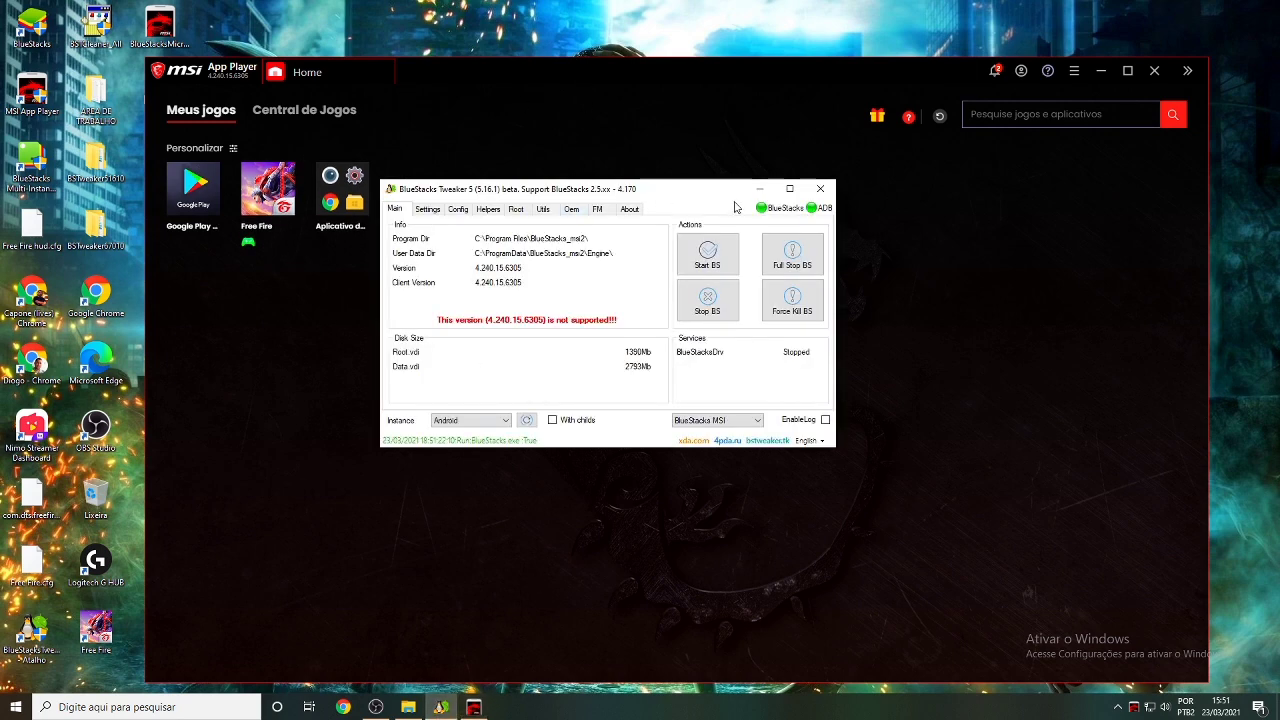
# Step: Apply the root patch to the running emulator and install SuperSU (2.79) on it
pyautogui.click(516, 209)
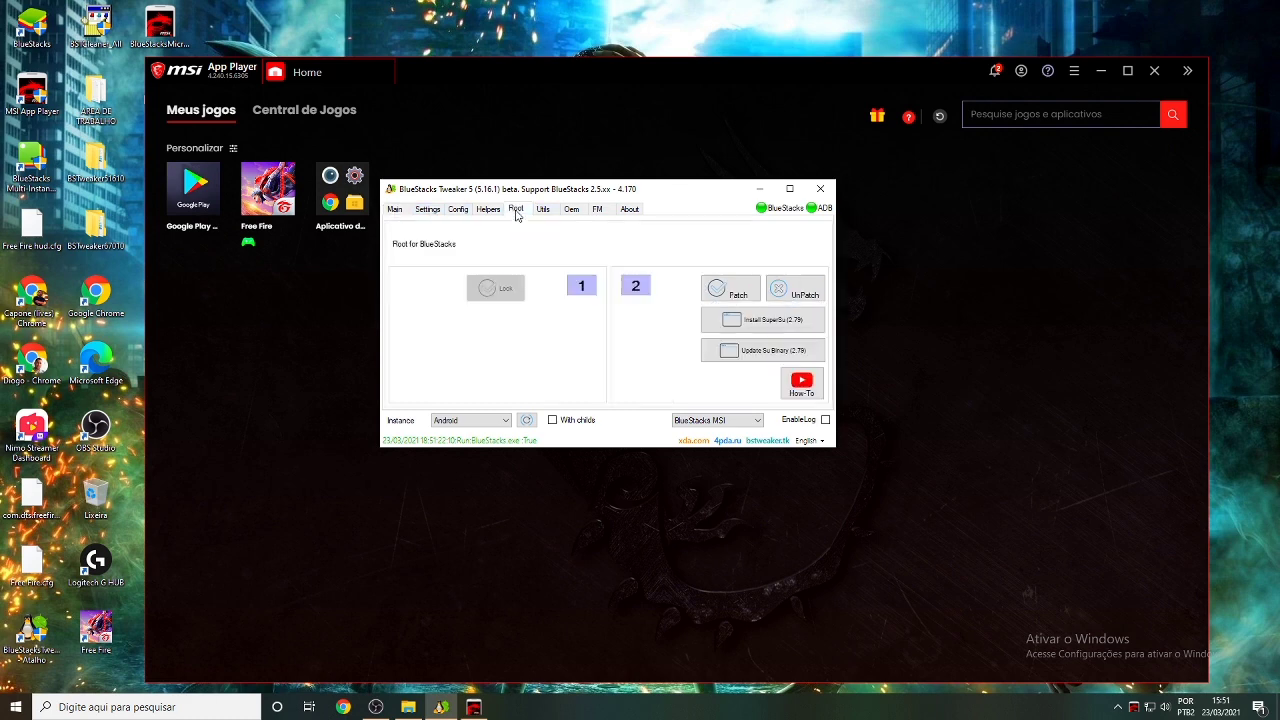
pyautogui.click(738, 294)
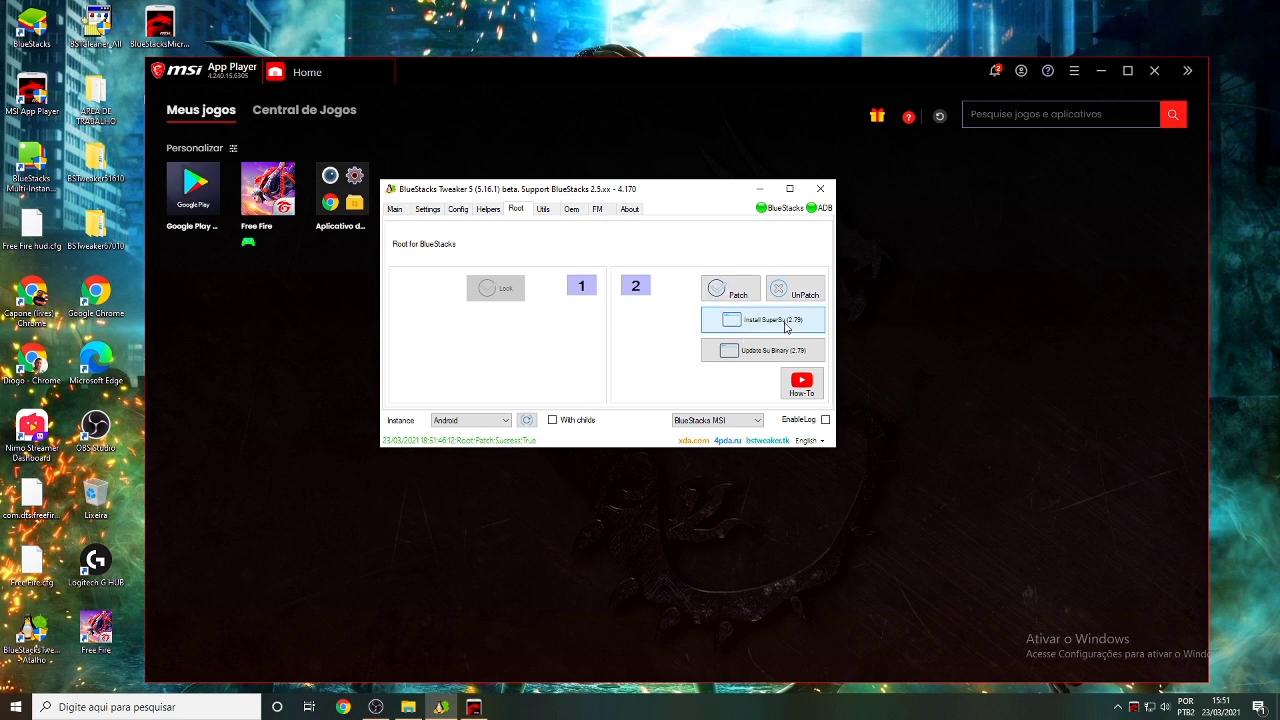
pyautogui.click(786, 324)
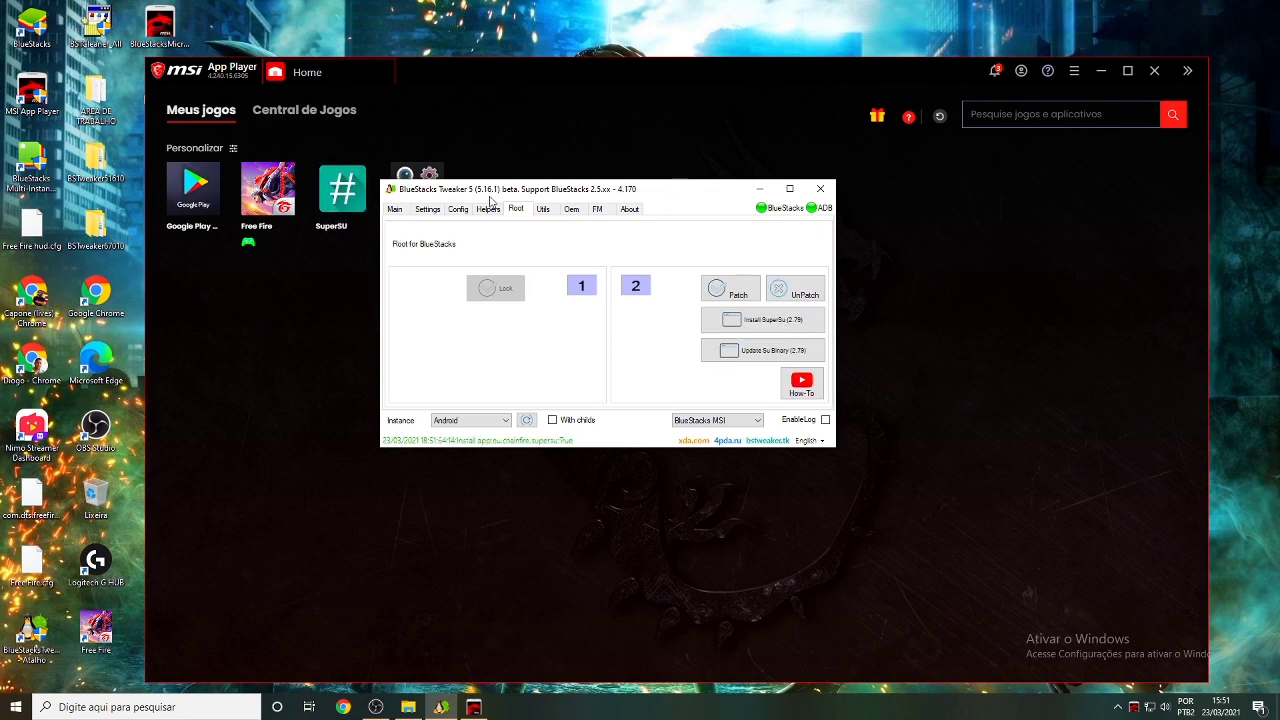
# Step: Open SuperSU in the emulator as an Expert user and update the SU binary with the Normal method
pyautogui.click(341, 199)
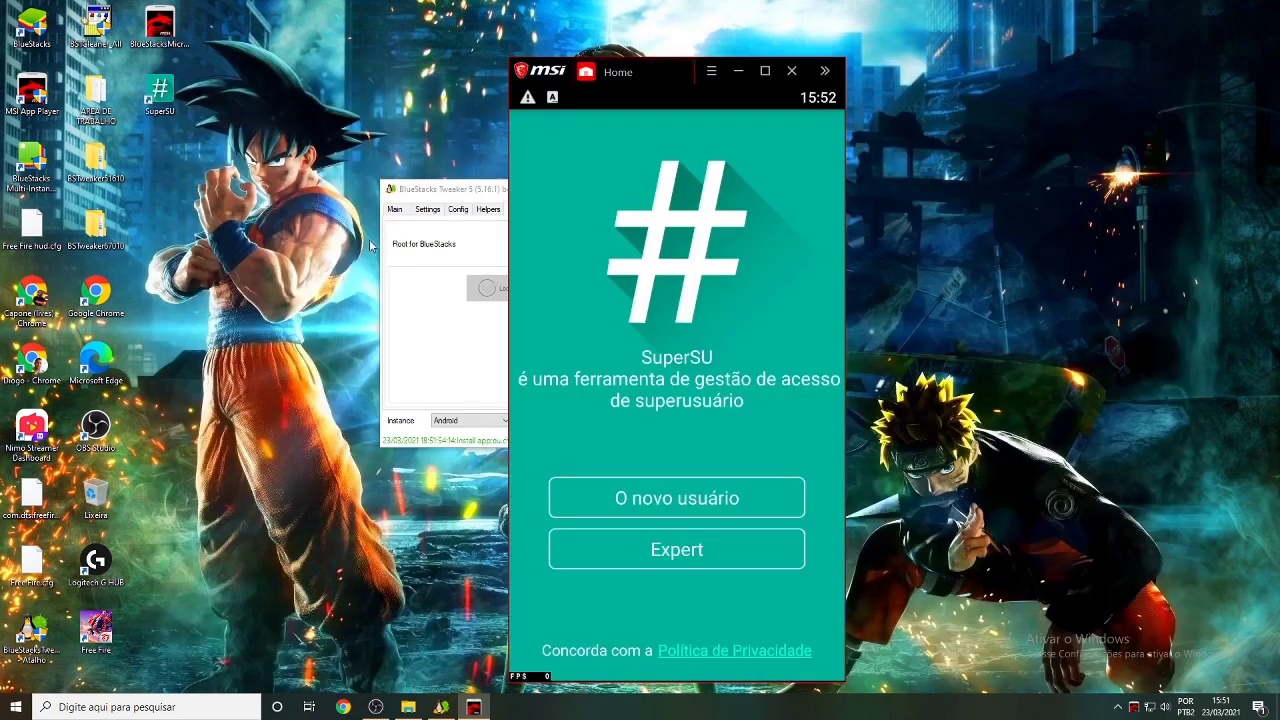
pyautogui.click(696, 556)
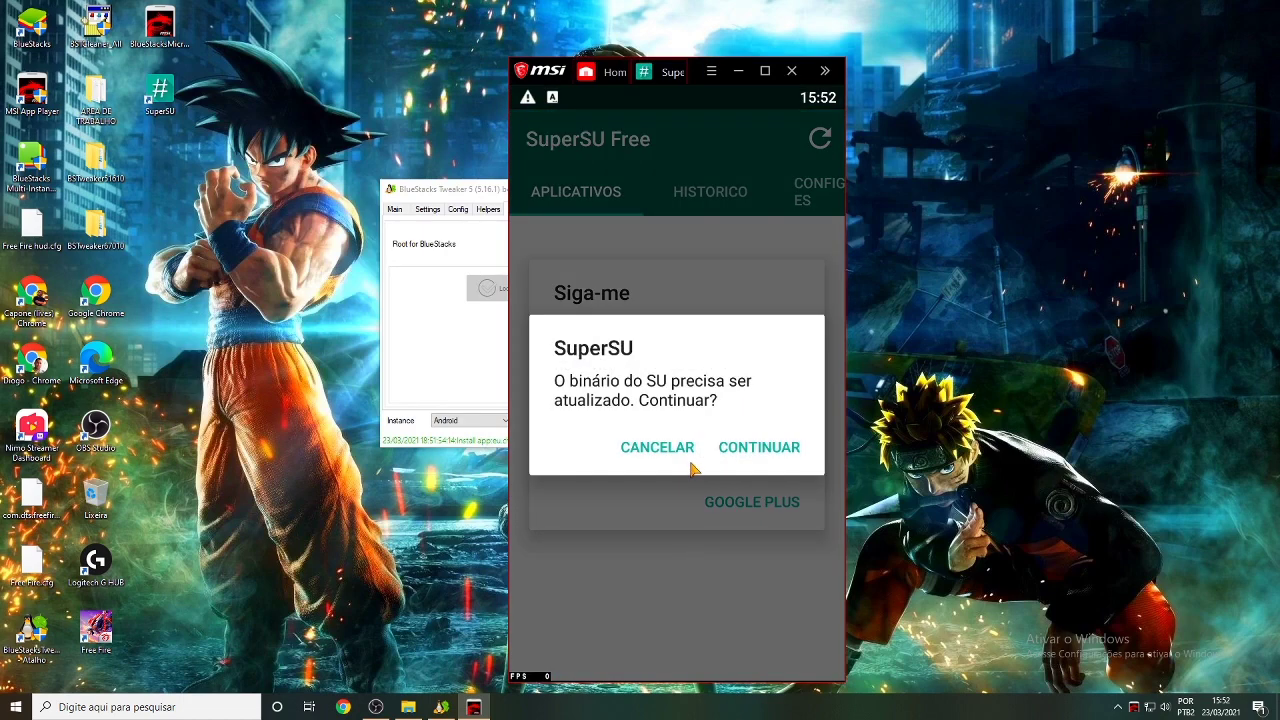
pyautogui.click(760, 449)
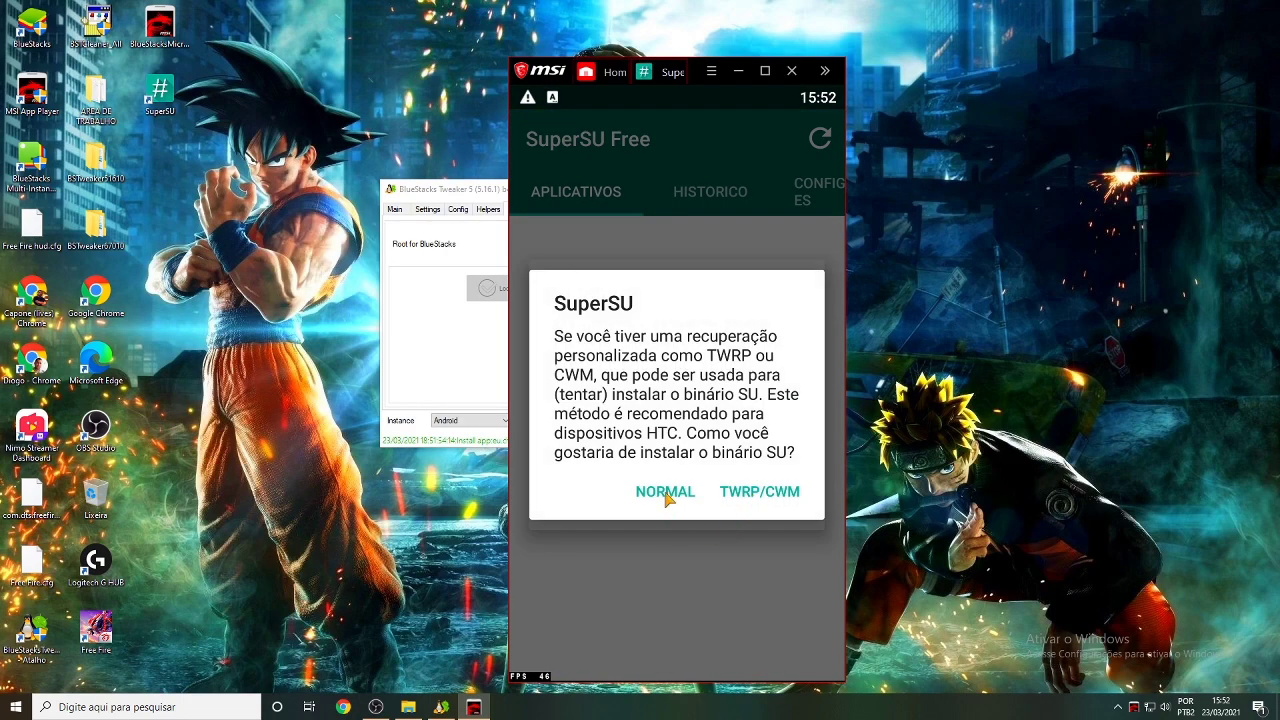
pyautogui.click(665, 492)
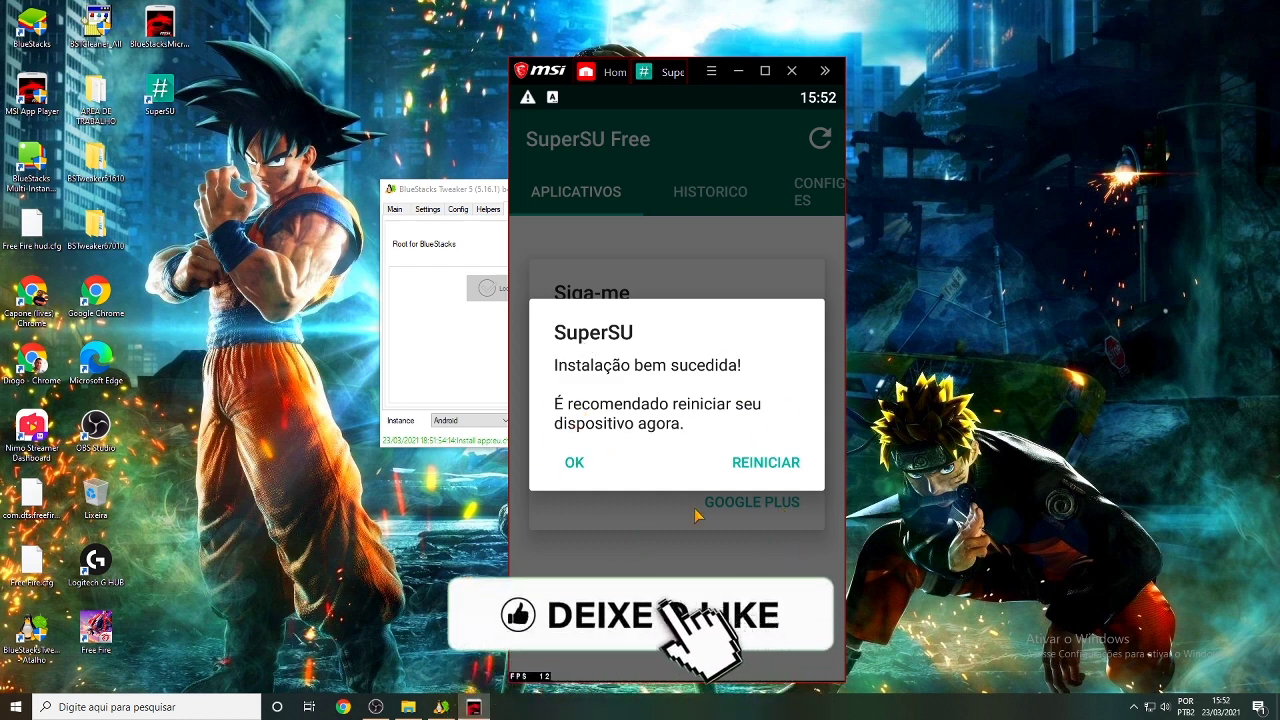
# Step: Switch to BlueStacks Tweaker, force-kill the emulator and start it again
pyautogui.click(450, 197)
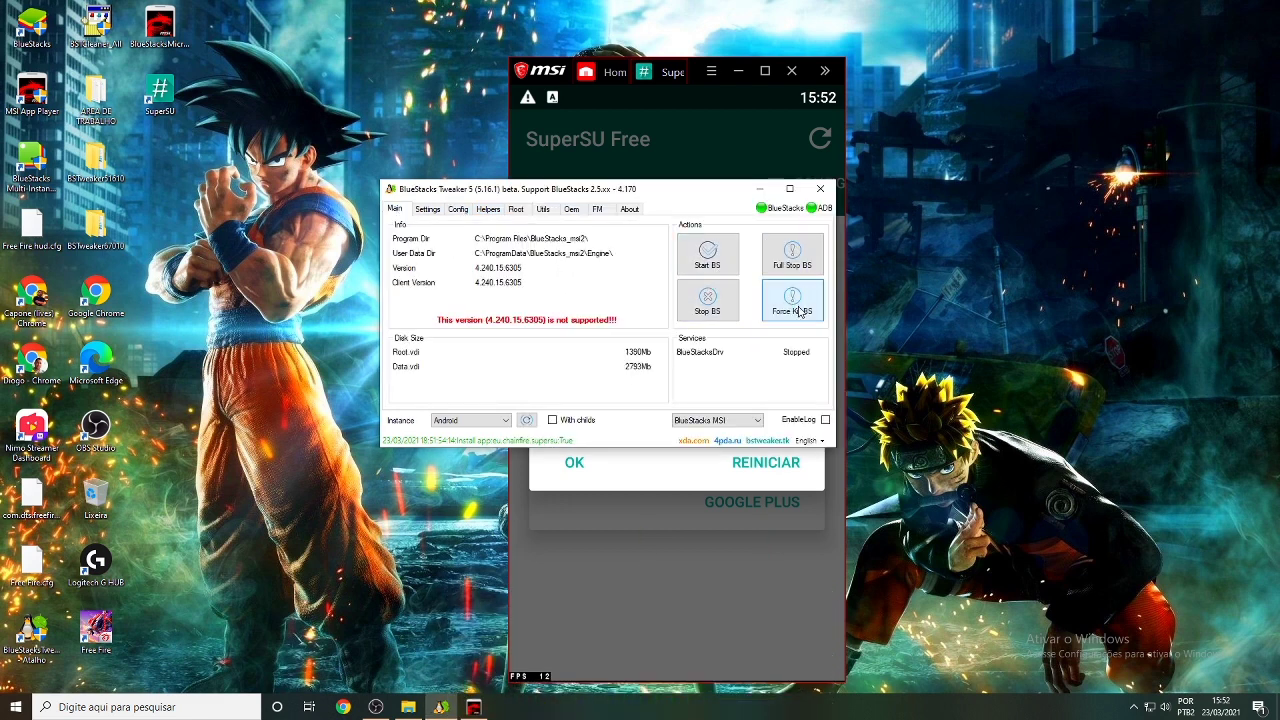
pyautogui.click(799, 312)
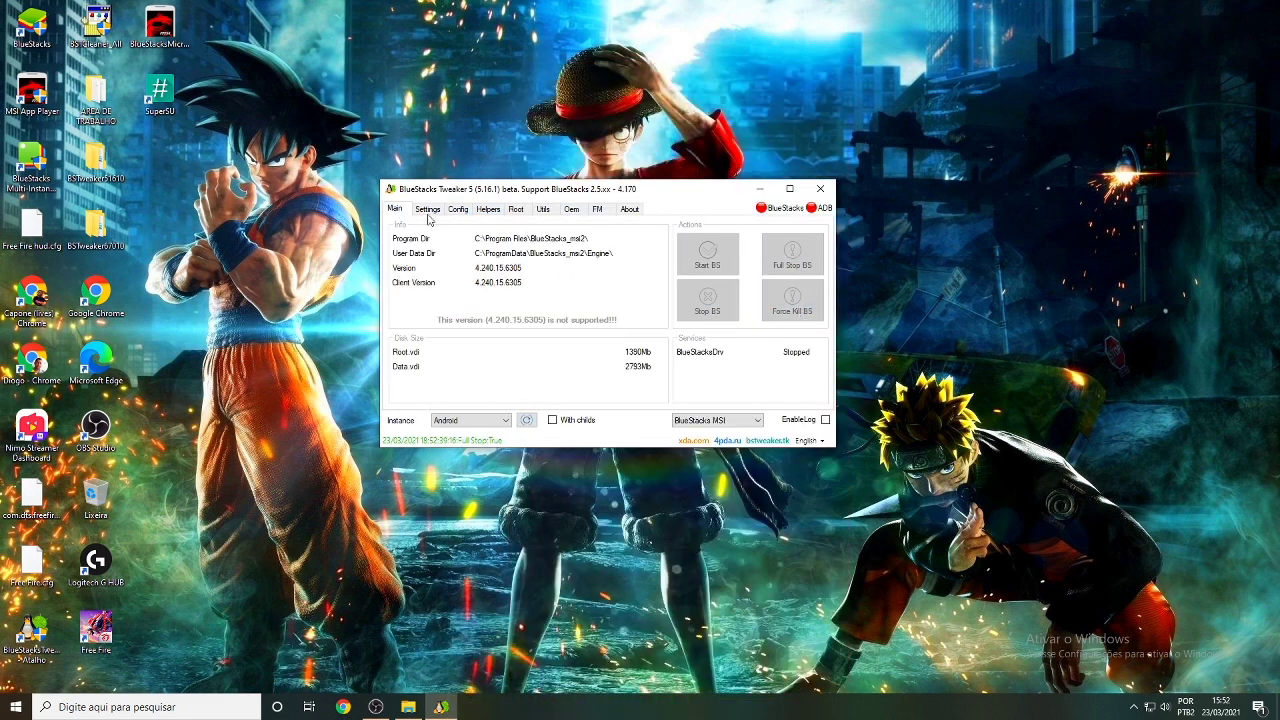
pyautogui.click(700, 266)
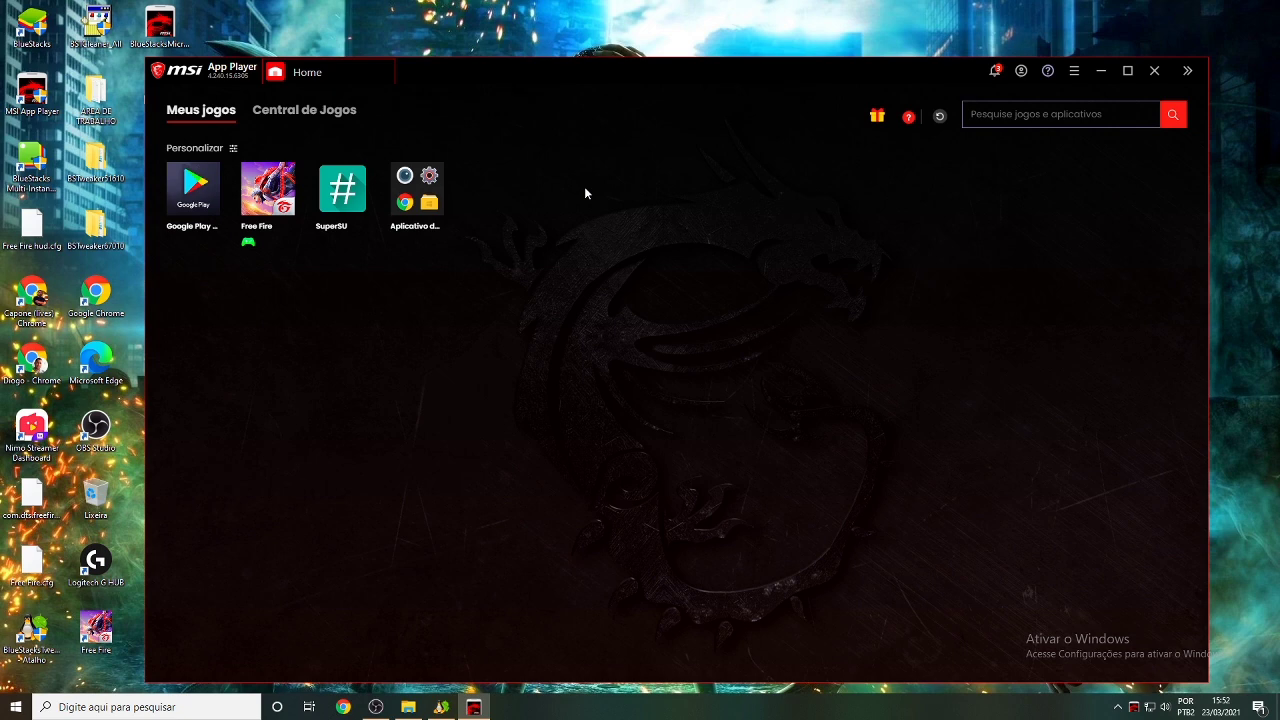
# Step: Install the Color-Changer-Pro_1.11_A2zApk.Com APK from the A OTIMIZAÇÃO FF folder into the emulator
pyautogui.click(1187, 70)
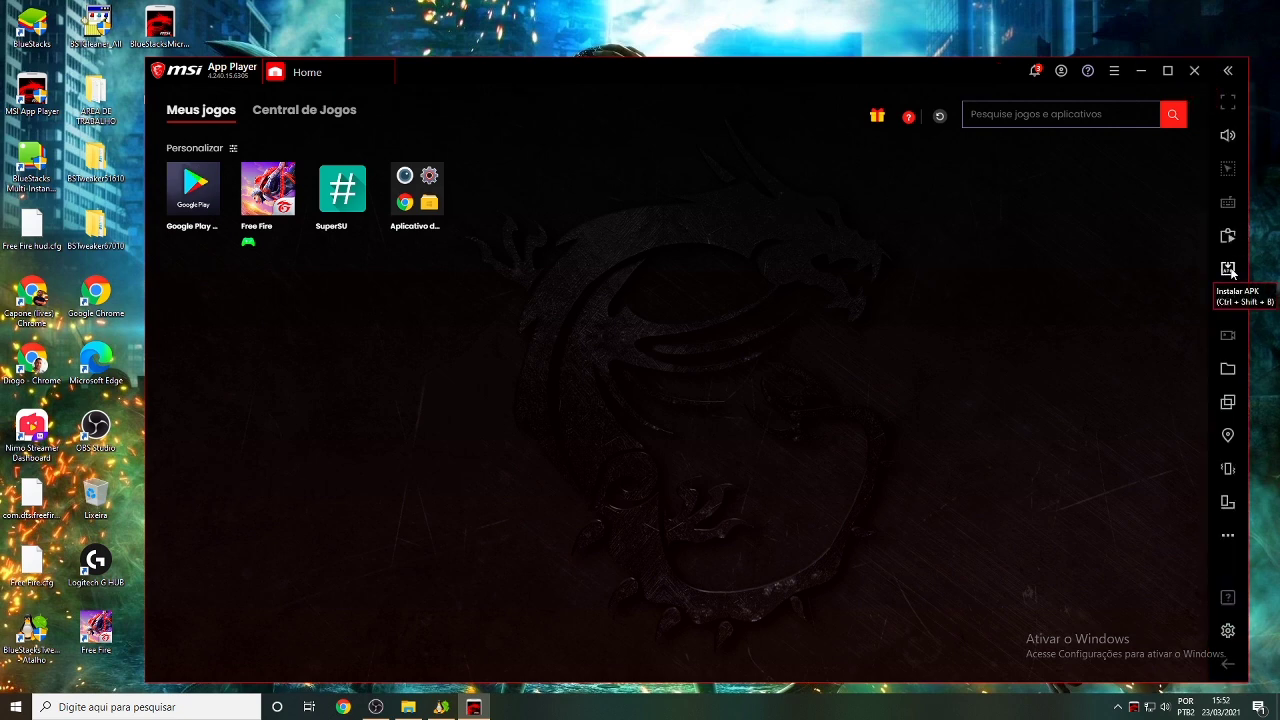
pyautogui.click(1229, 270)
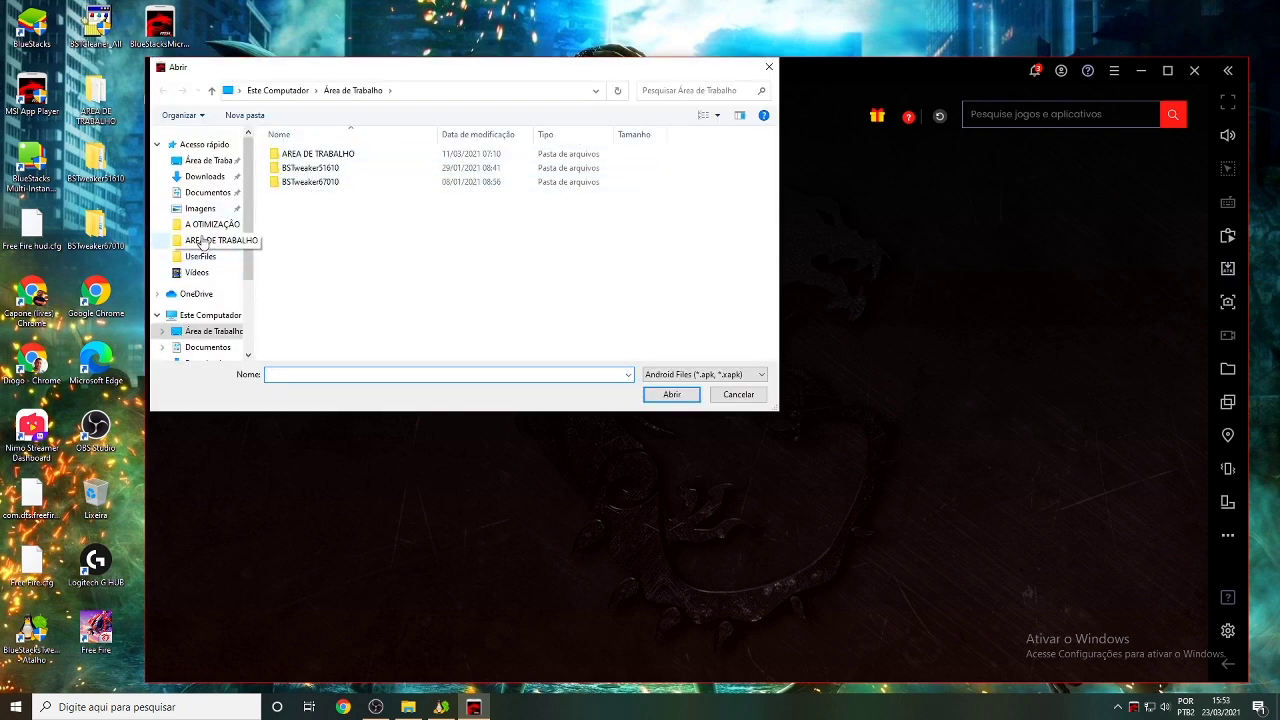
pyautogui.click(212, 225)
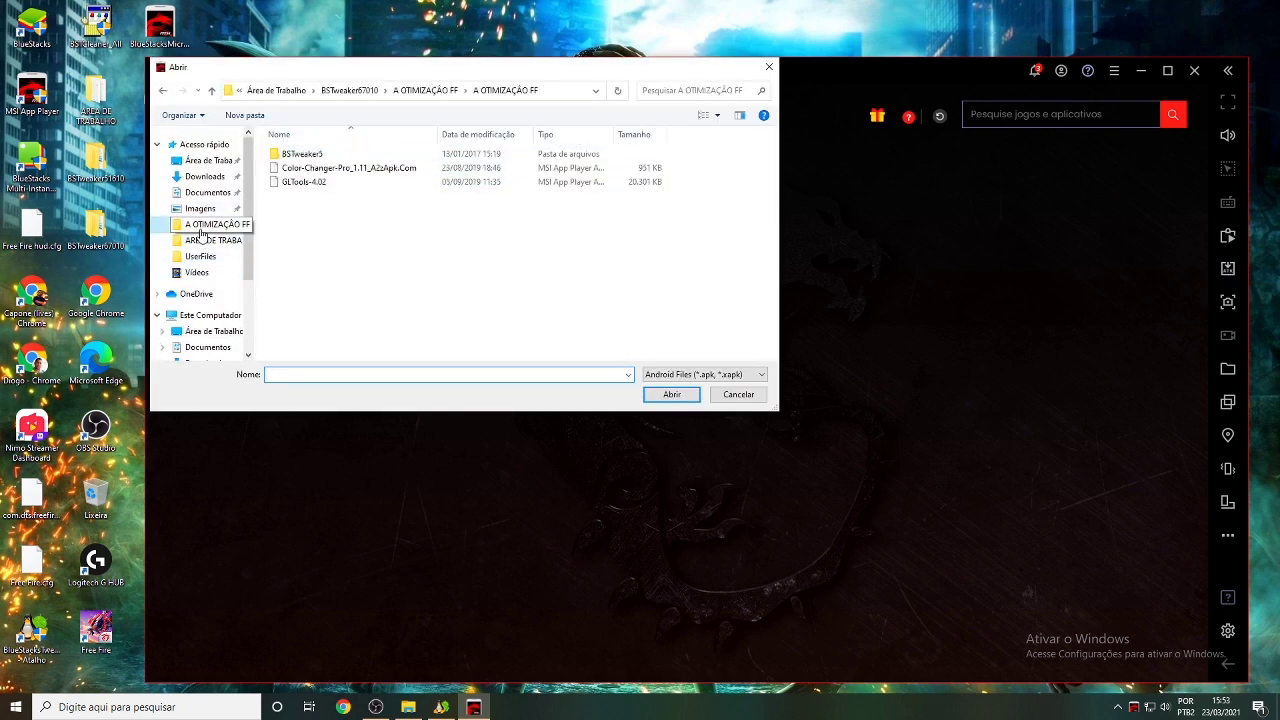
pyautogui.click(333, 170)
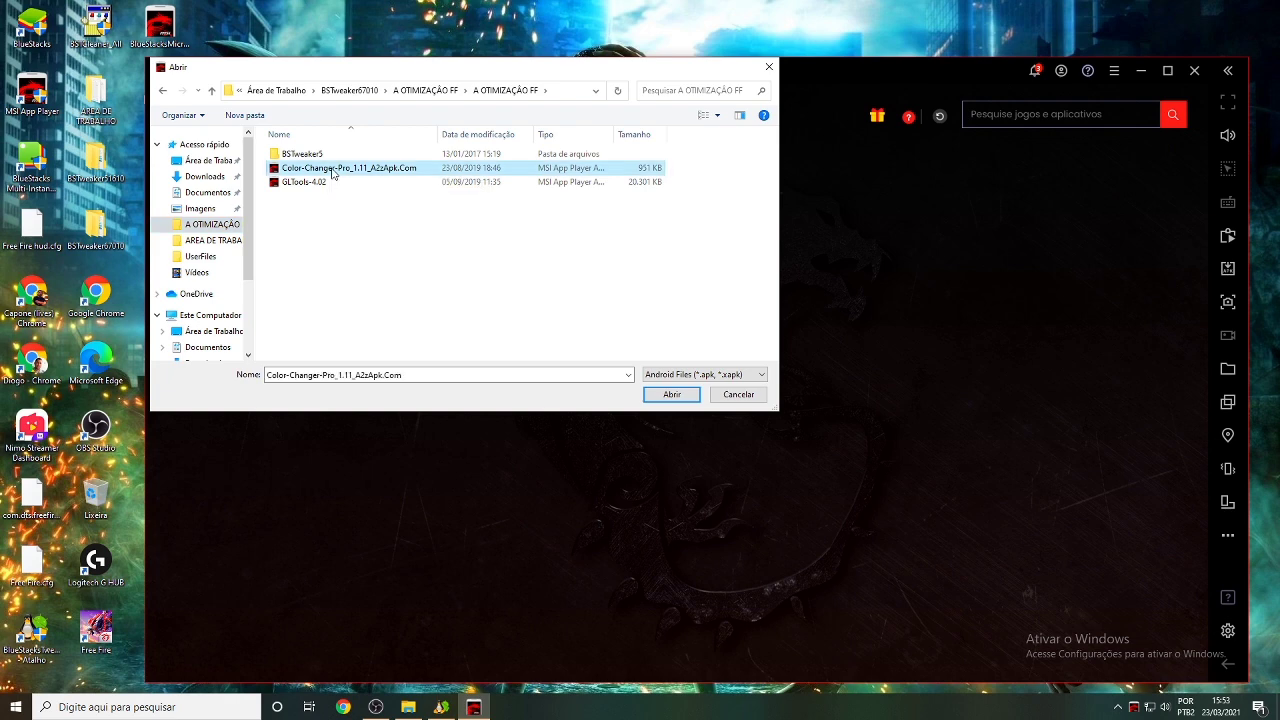
pyautogui.click(672, 395)
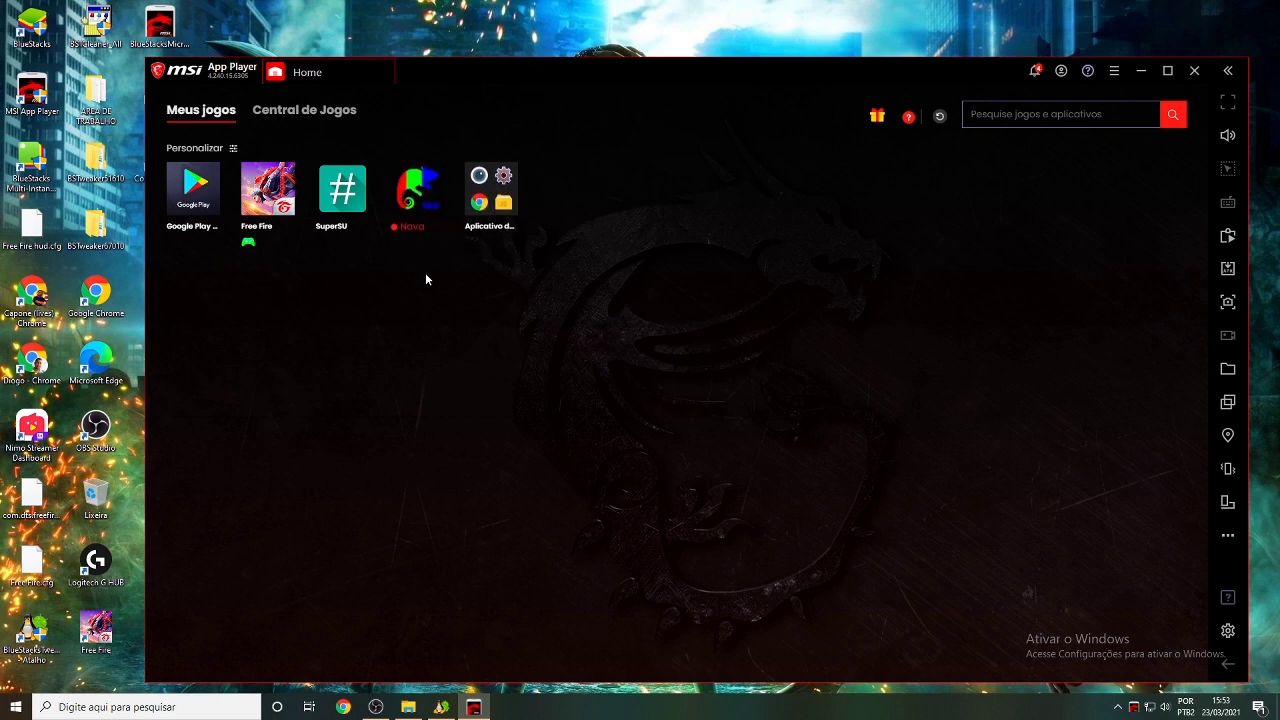
# Step: Launch Color Changer Pro, open the Custom1 color mode for editing and grant the app superuser access
pyautogui.click(420, 210)
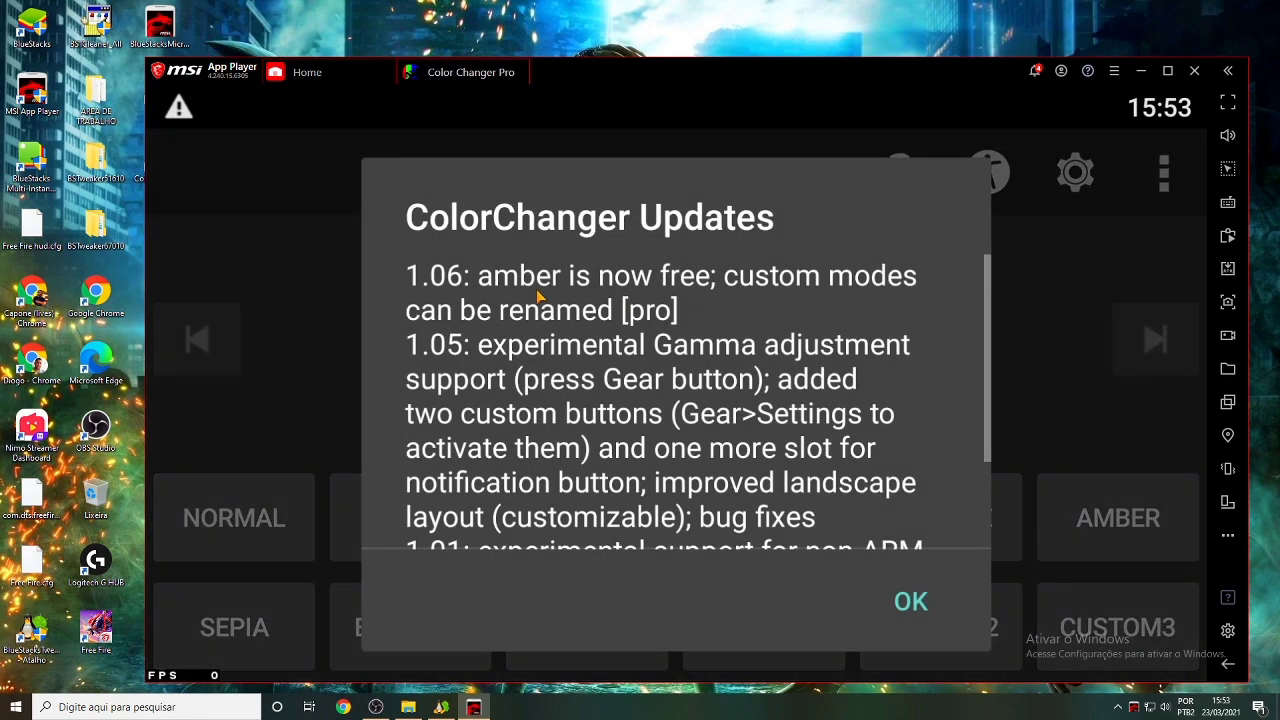
pyautogui.click(908, 606)
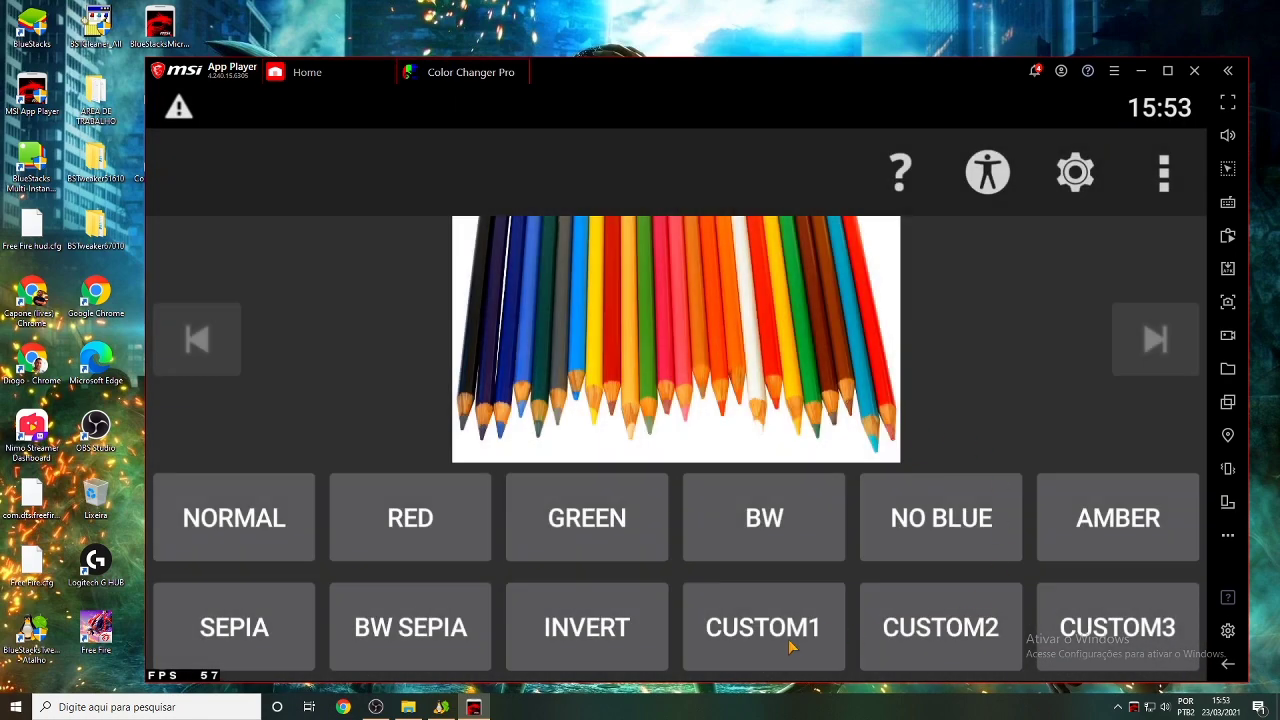
pyautogui.click(790, 647)
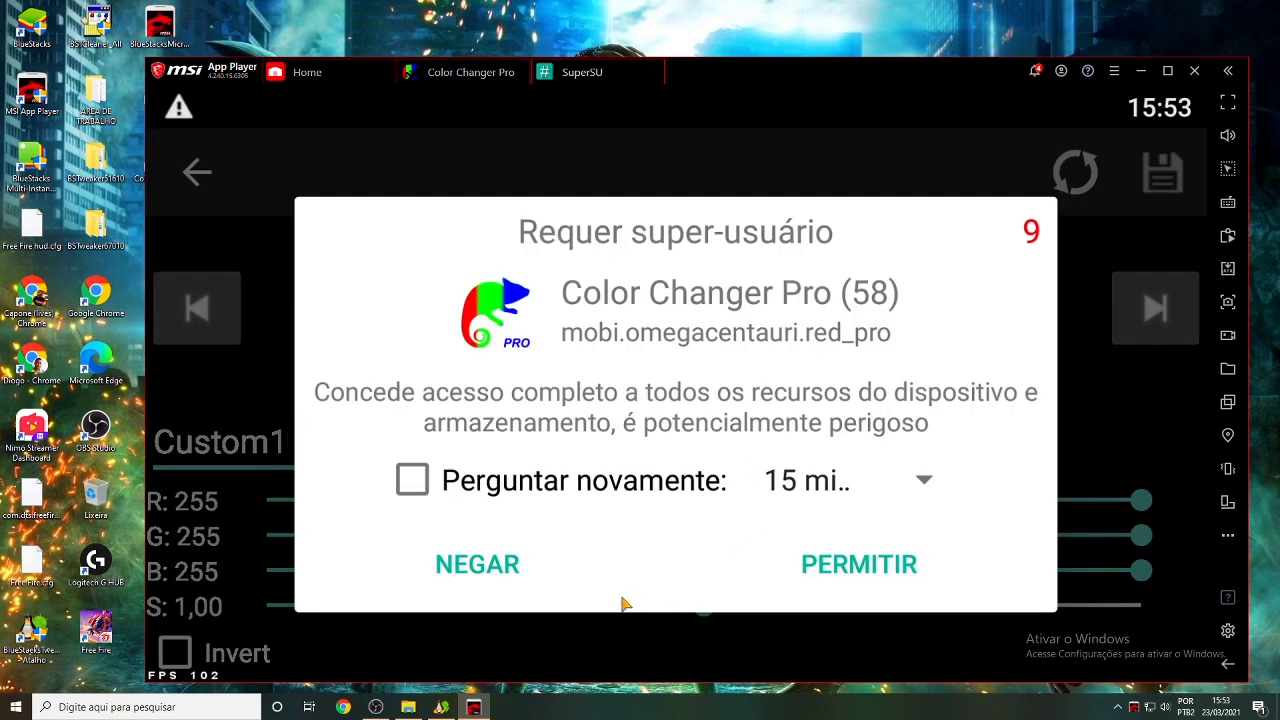
pyautogui.click(866, 567)
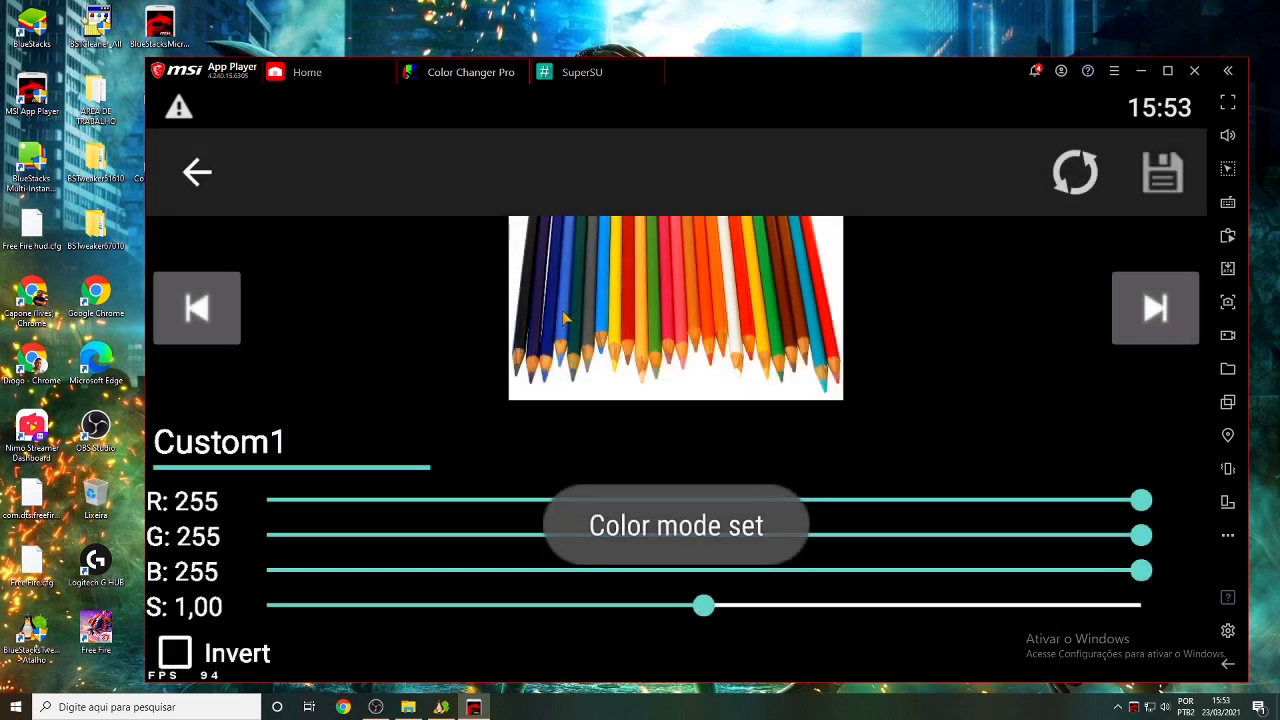
# Step: Set the S slider of Custom1 to 2,00 and save the color mode
pyautogui.moveTo(701, 617); pyautogui.dragTo(1070, 610)
pyautogui.moveTo(903, 616); pyautogui.dragTo(1226, 640)
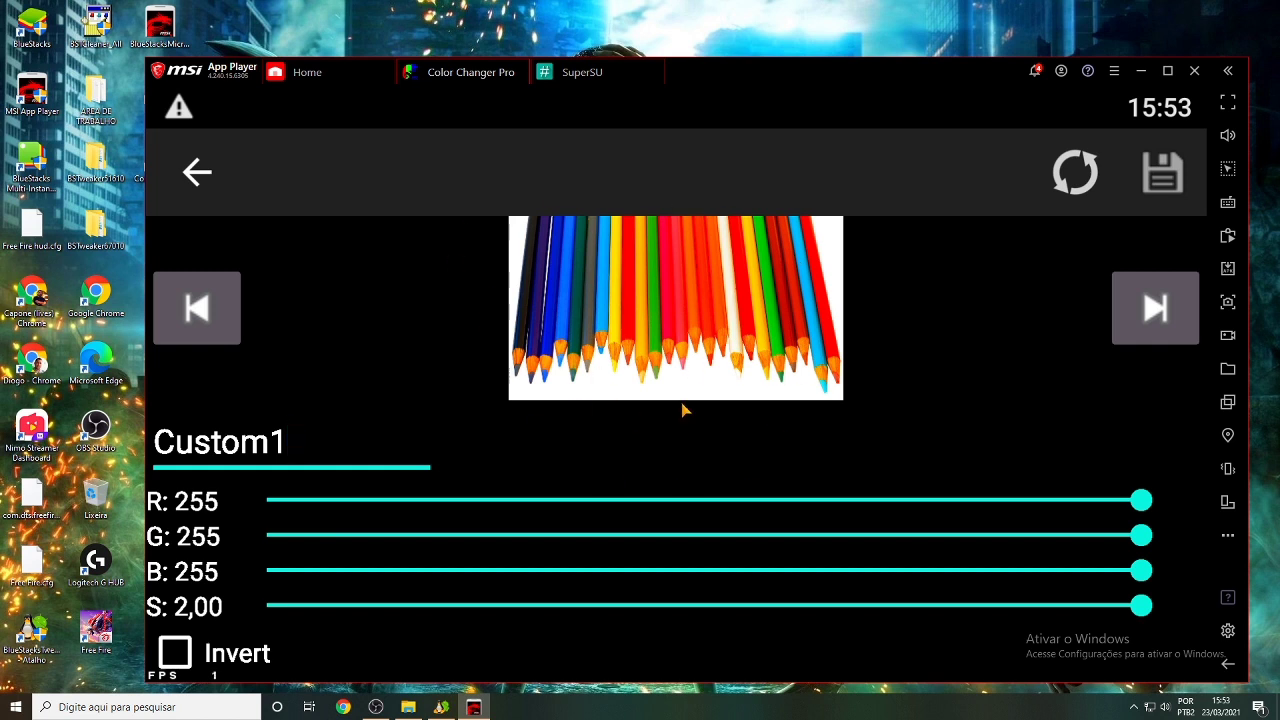
pyautogui.click(1163, 176)
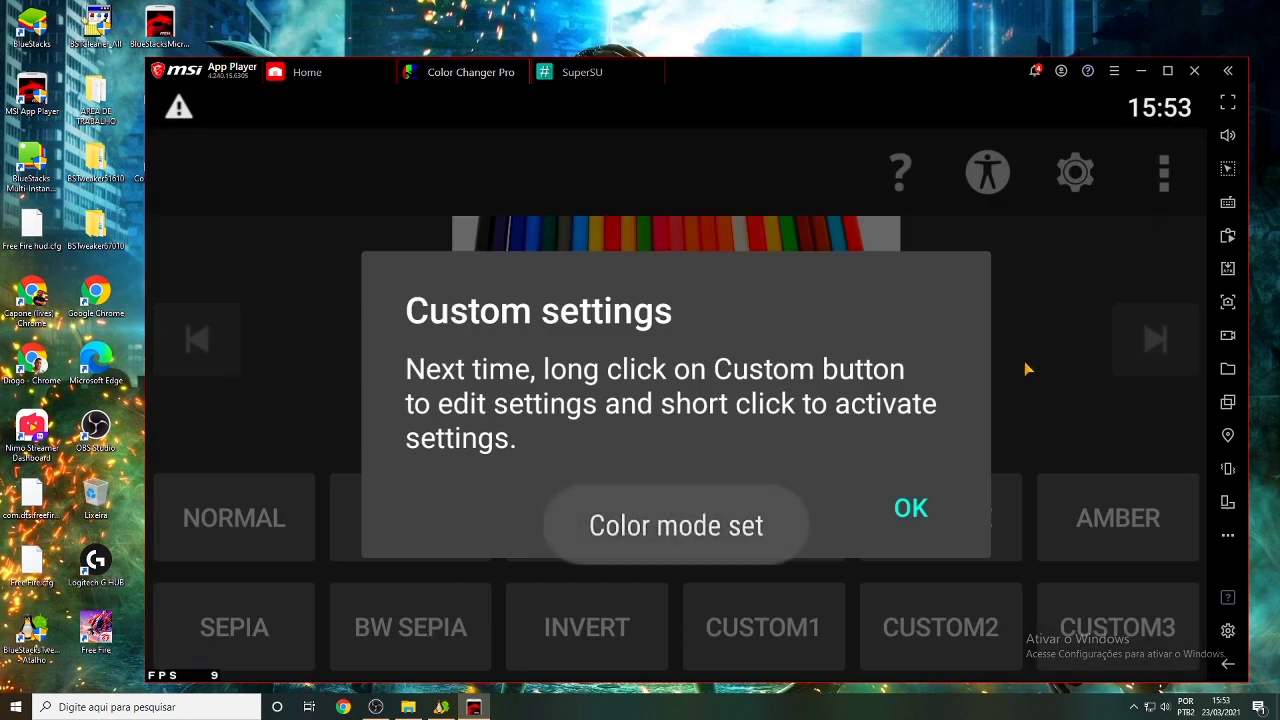
pyautogui.click(912, 508)
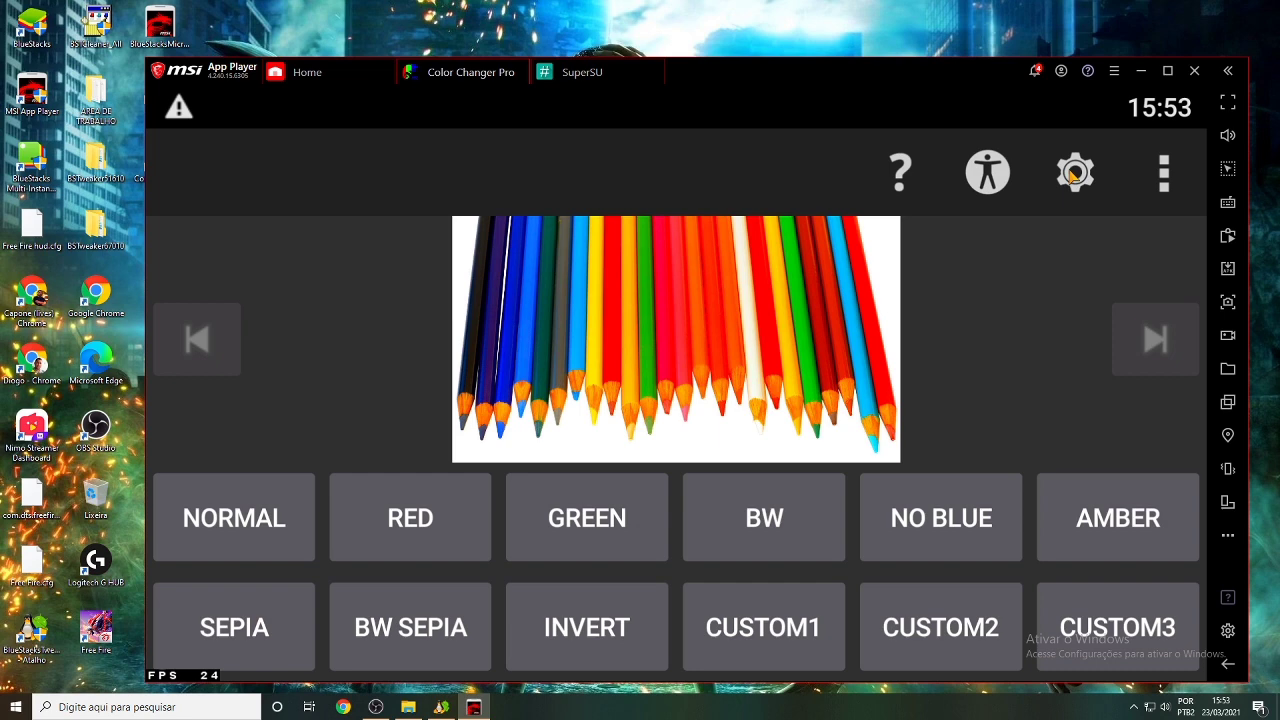
# Step: Enable Activate on boot in the Color Changer Pro settings and return to the color mode list
pyautogui.click(1073, 173)
pyautogui.click(940, 180)
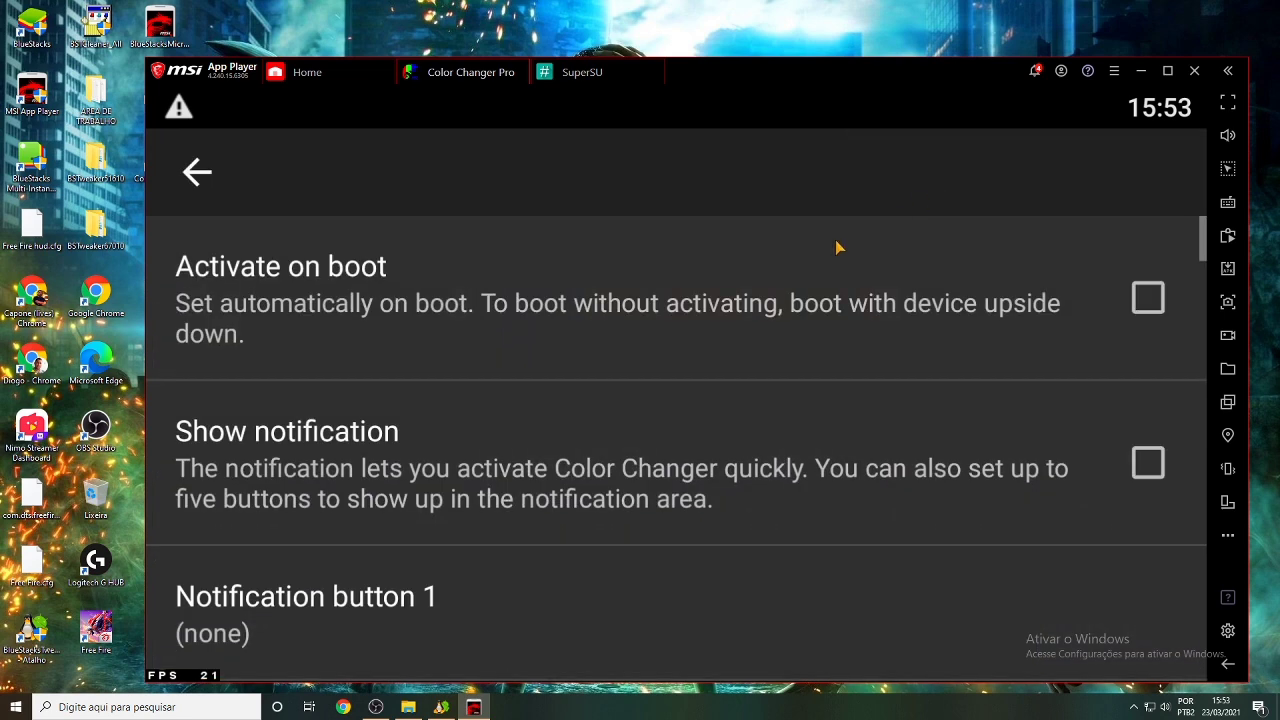
pyautogui.click(1150, 313)
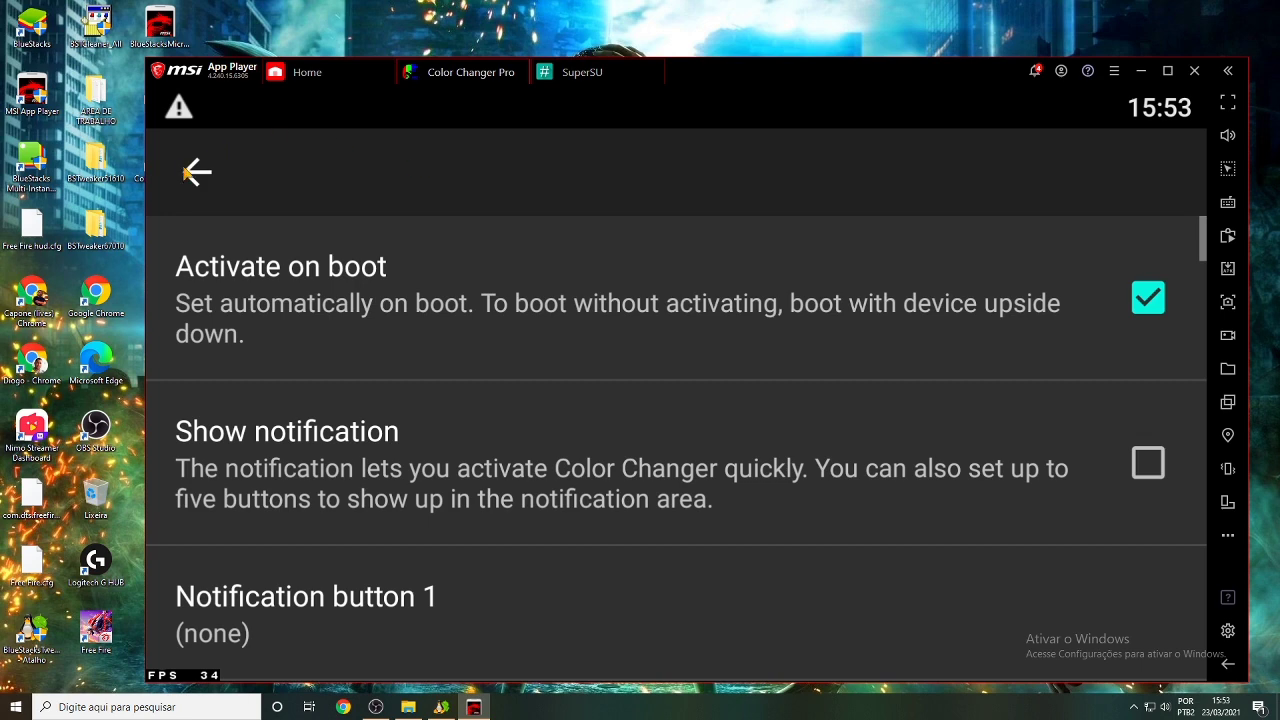
pyautogui.click(190, 172)
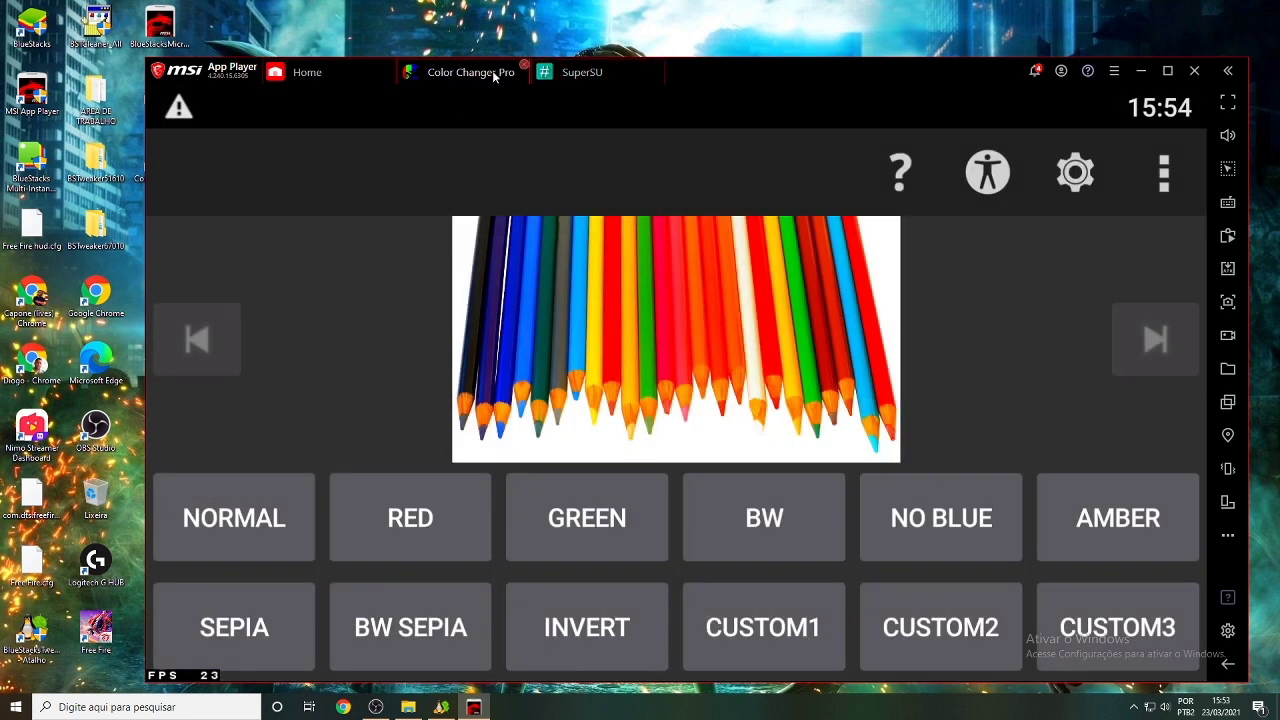
# Step: Close the Color Changer Pro and SuperSU apps in the emulator and launch Free Fire
pyautogui.click(524, 67)
pyautogui.click(524, 71)
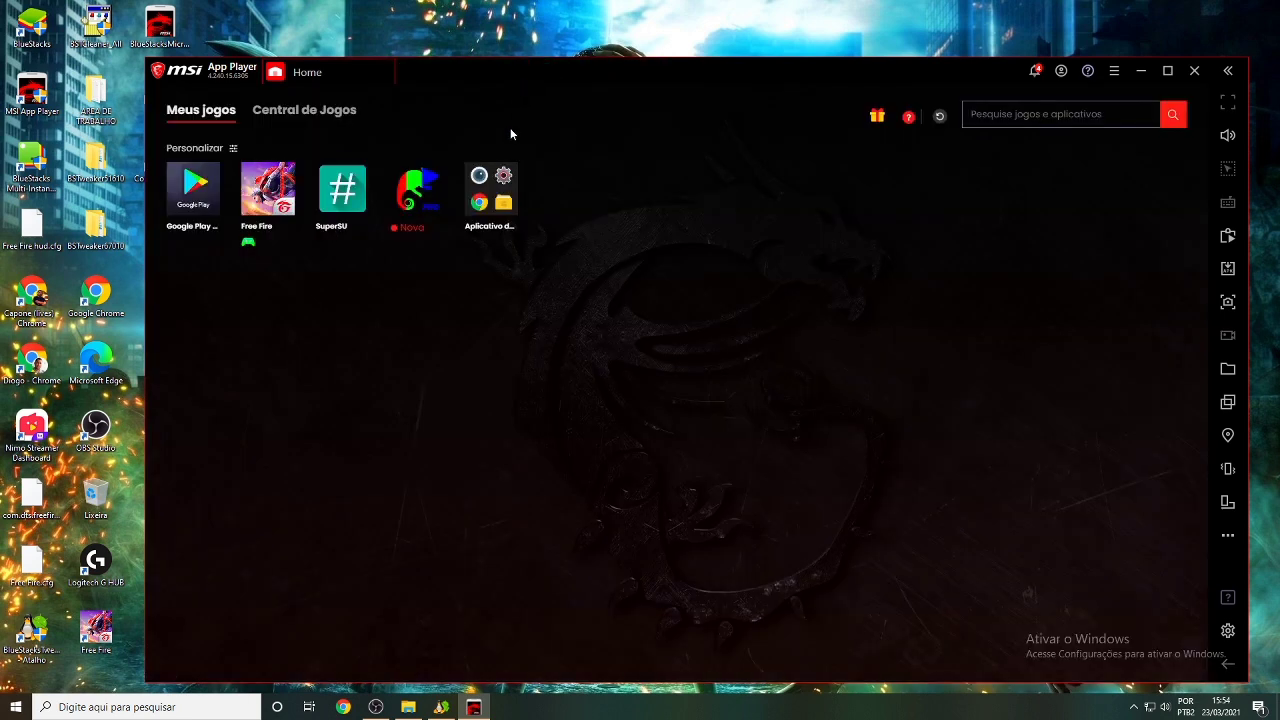
pyautogui.click(267, 190)
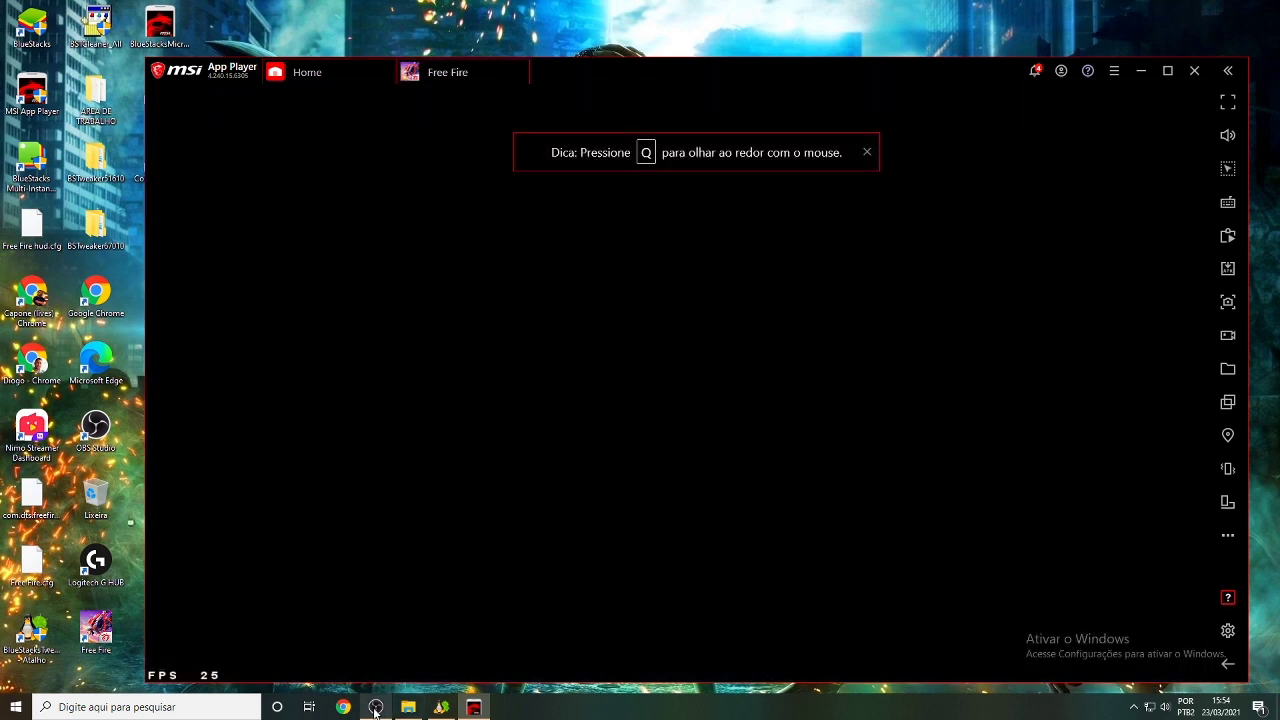
# Step: Switch to OBS, open the filters of the Captura de tela 2 source and disable its Correção de cor filter
pyautogui.moveTo(376, 708)
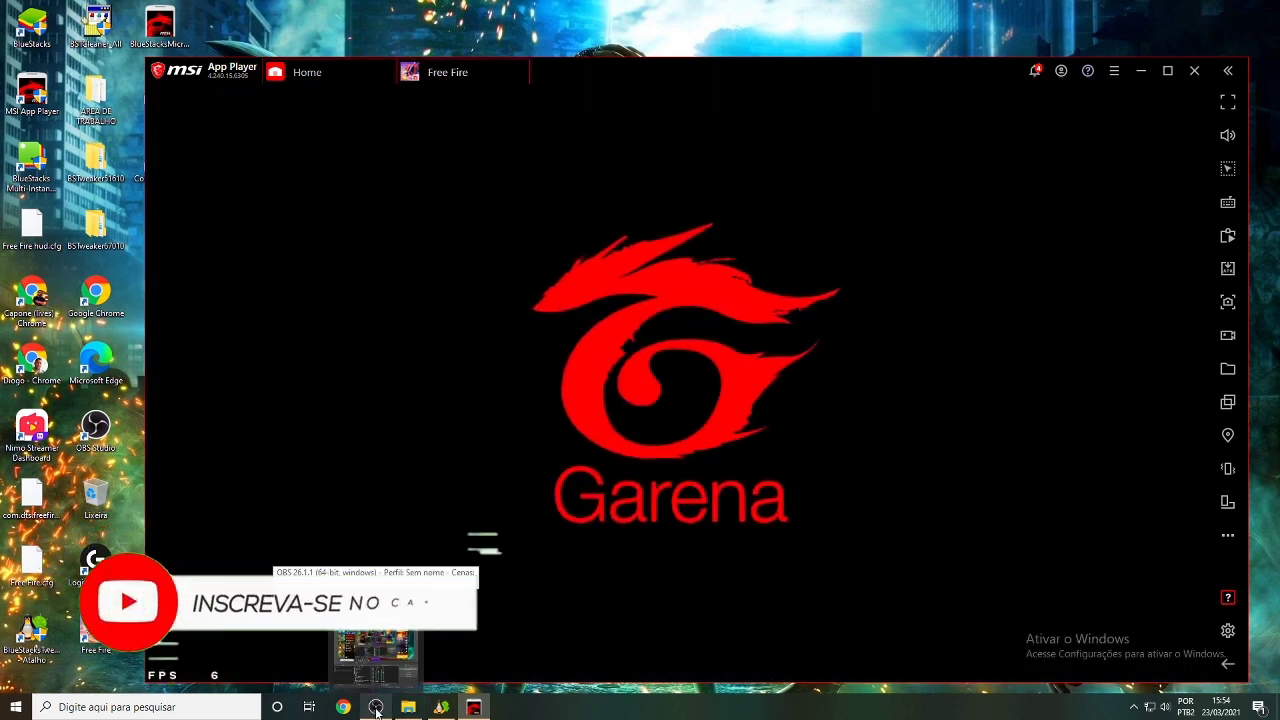
pyautogui.click(380, 698)
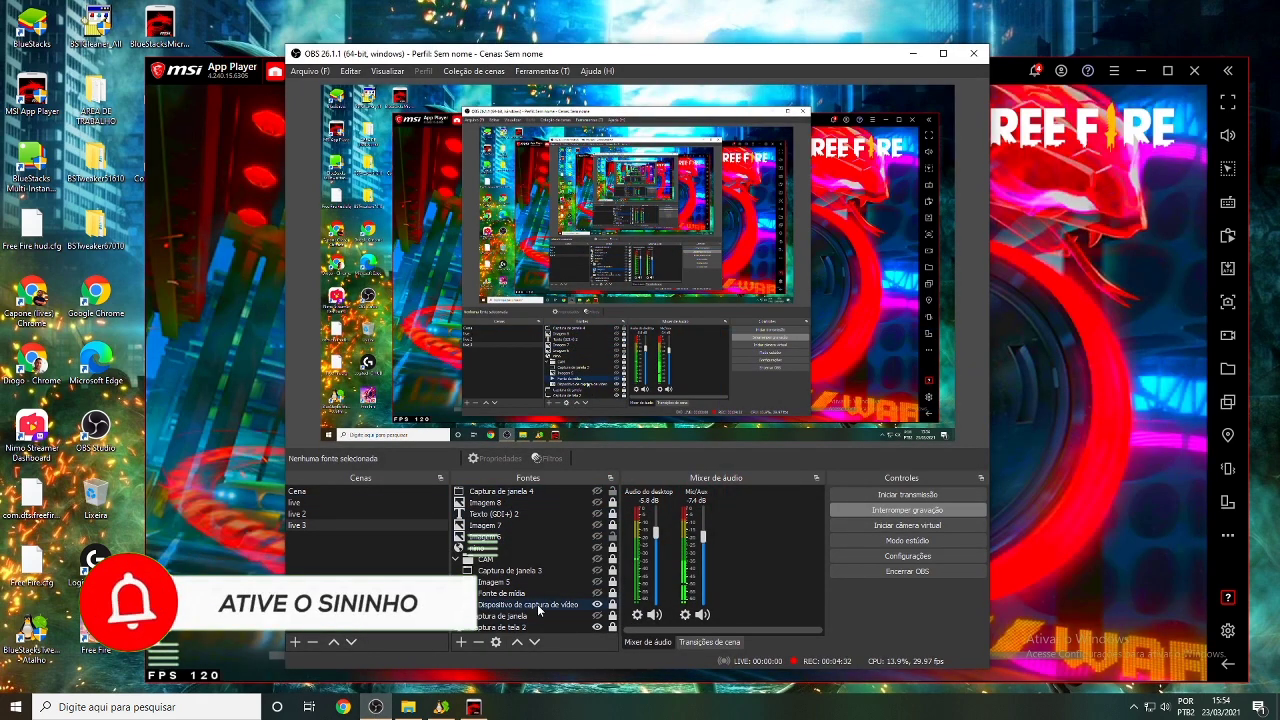
pyautogui.click(525, 628)
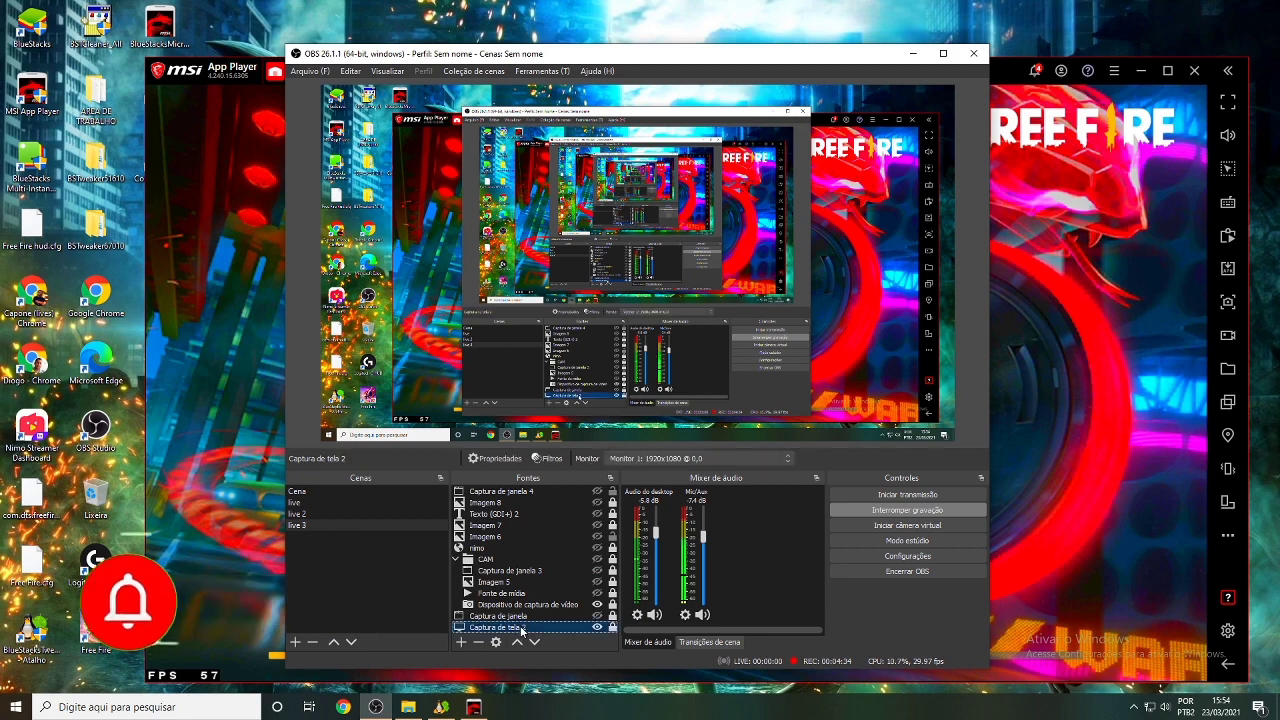
pyautogui.rightClick(522, 627)
pyautogui.click(549, 603)
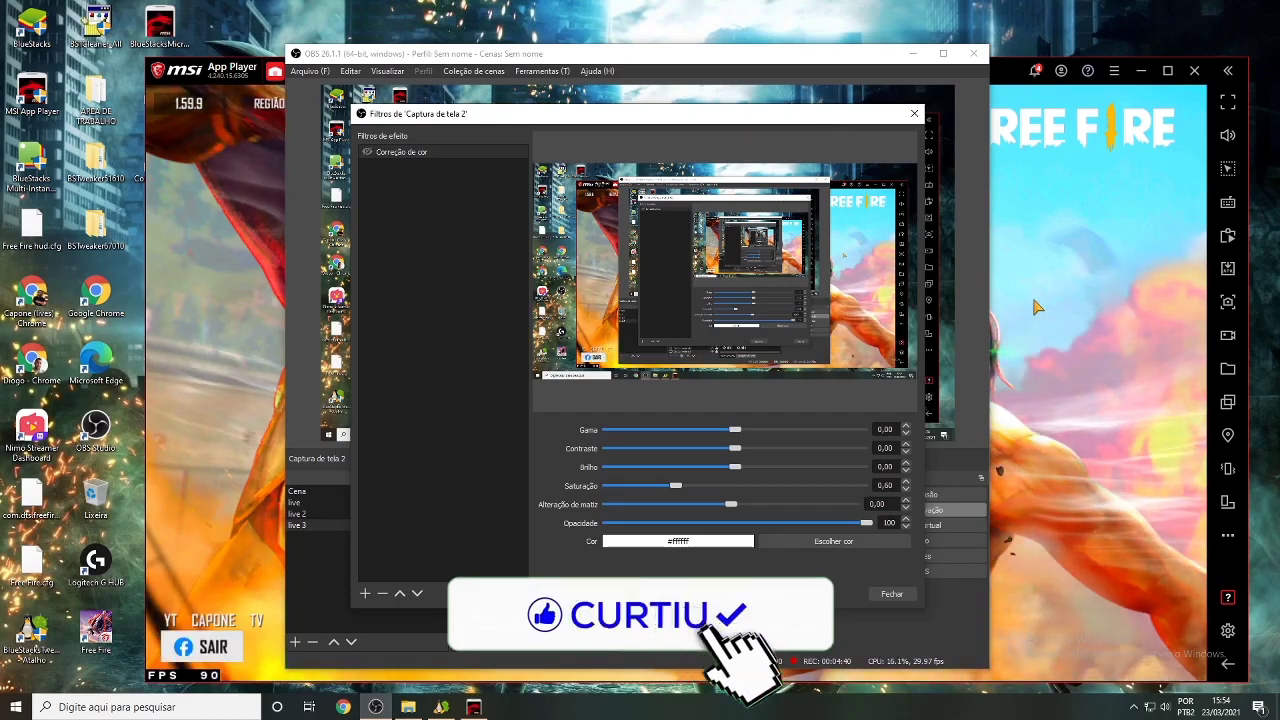
# Step: Switch back to MSI App Player, maximize it and dismiss Free Fire's promotional pop-ups to inspect the lobby character
pyautogui.hotkey('alt', 'Tab')
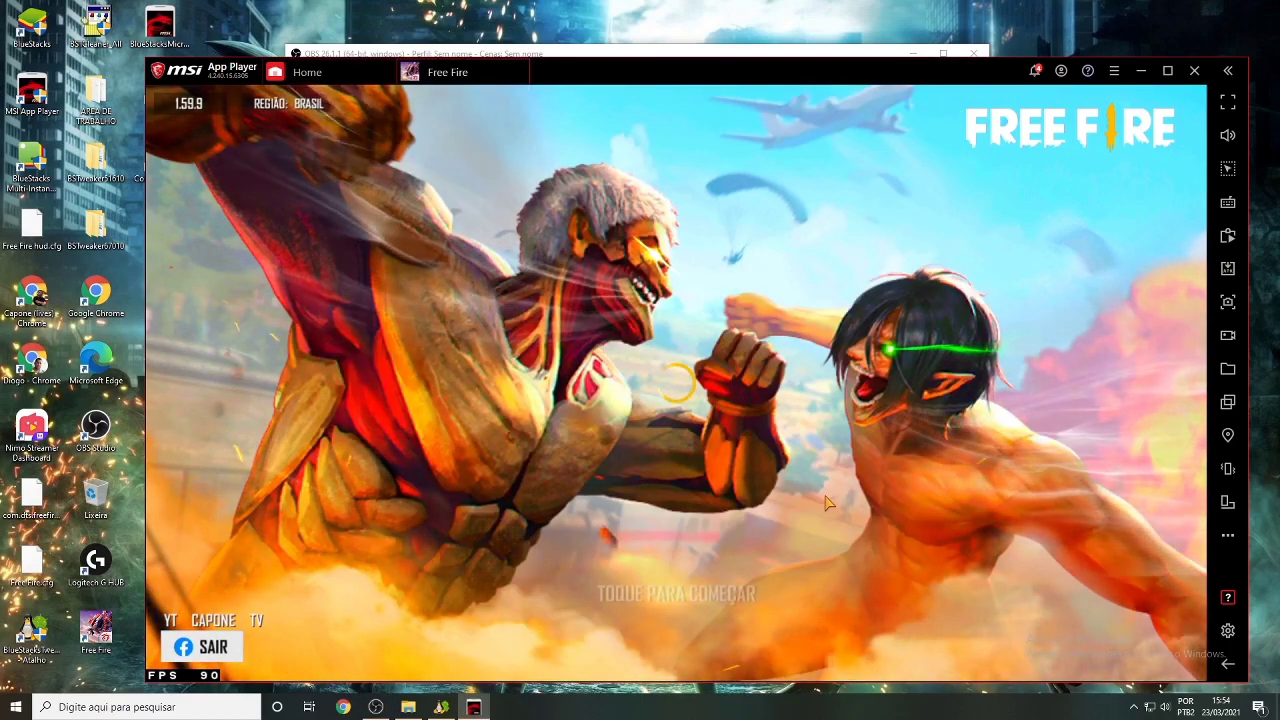
pyautogui.doubleClick(622, 76)
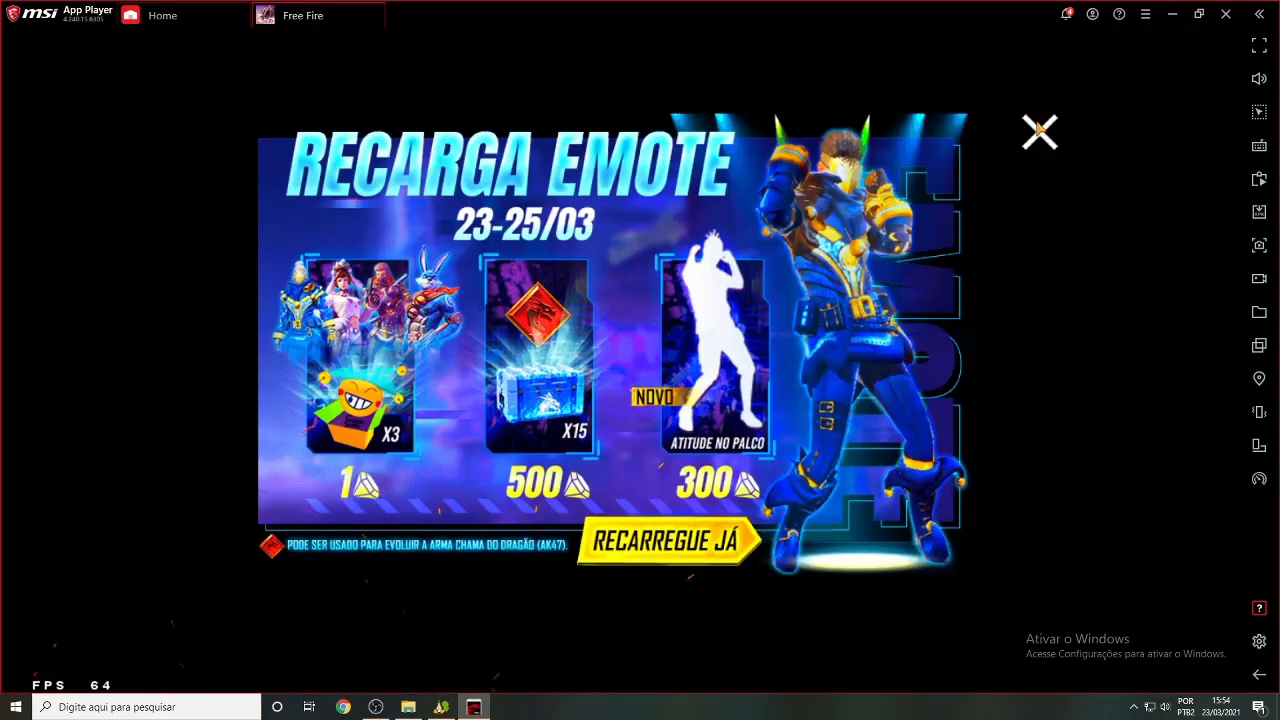
pyautogui.click(1039, 130)
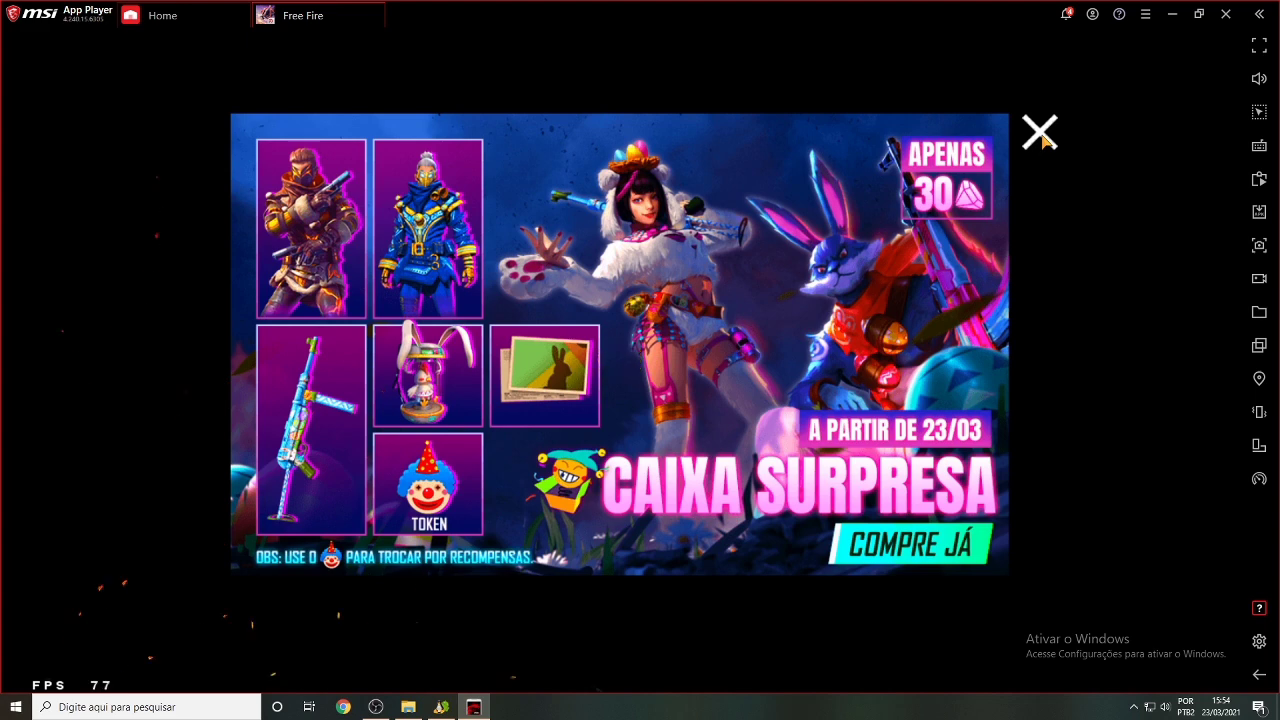
pyautogui.click(1040, 132)
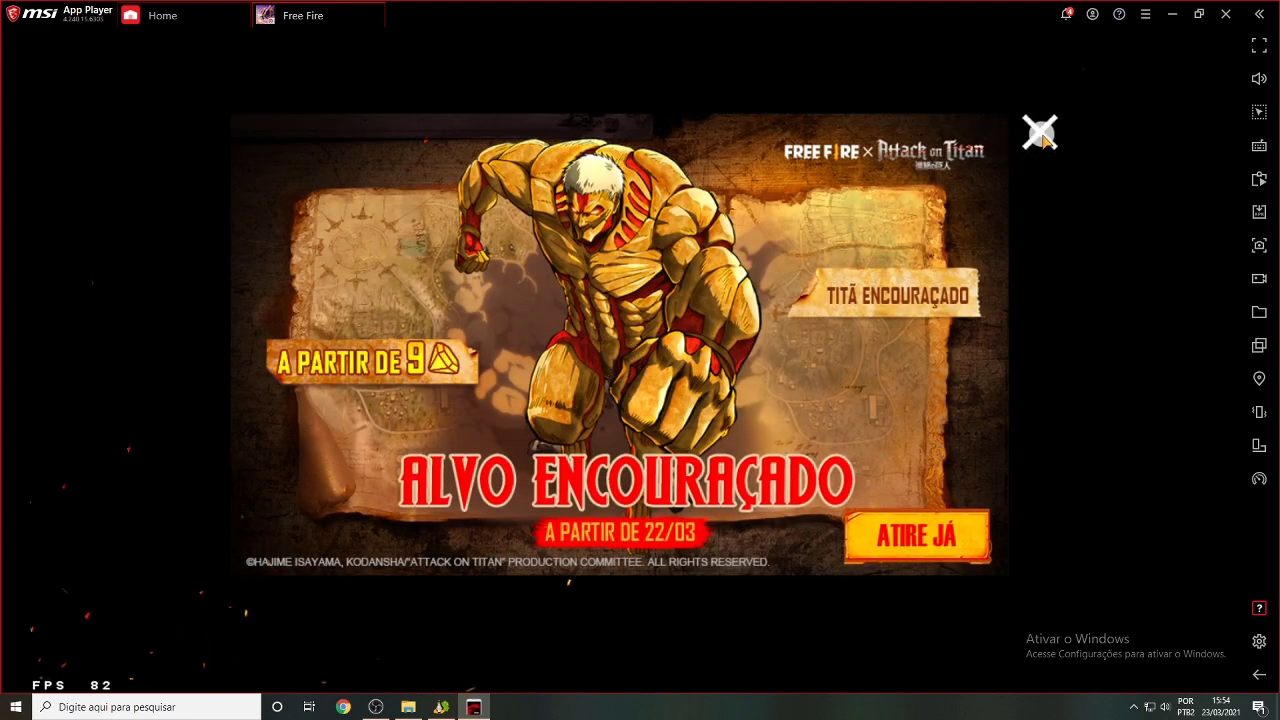
pyautogui.click(1040, 132)
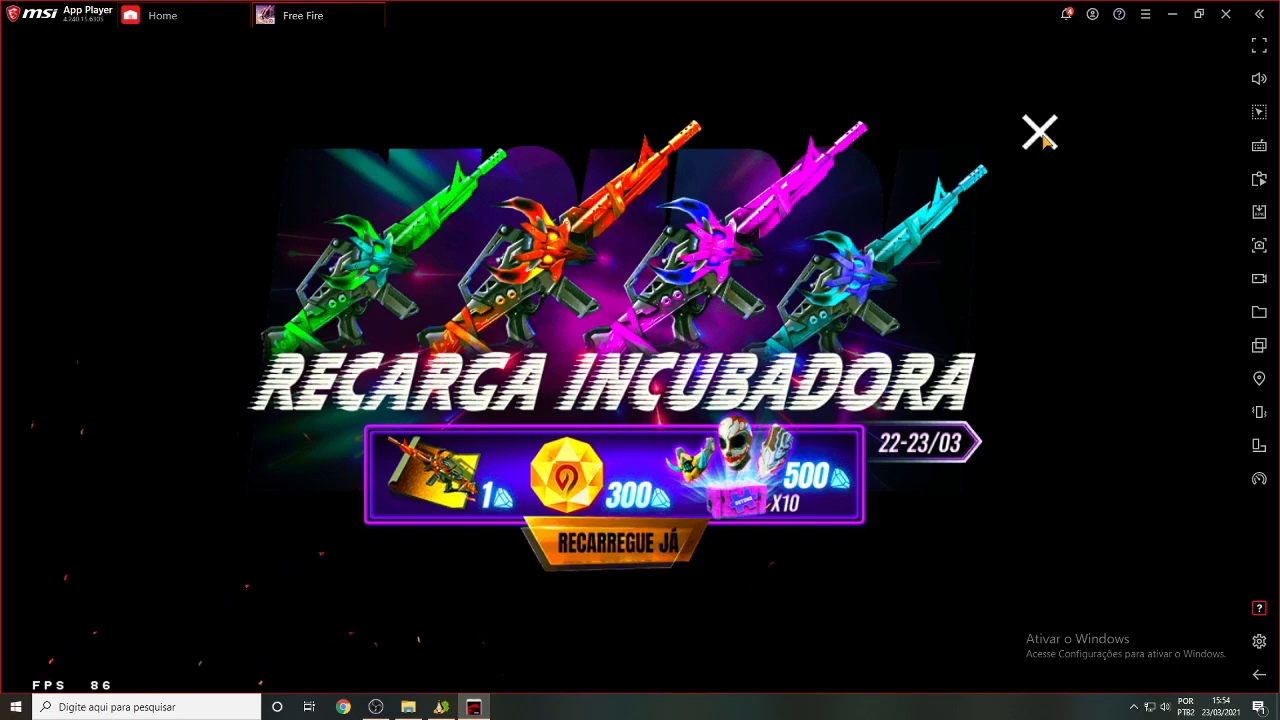
pyautogui.click(1040, 132)
pyautogui.click(1040, 130)
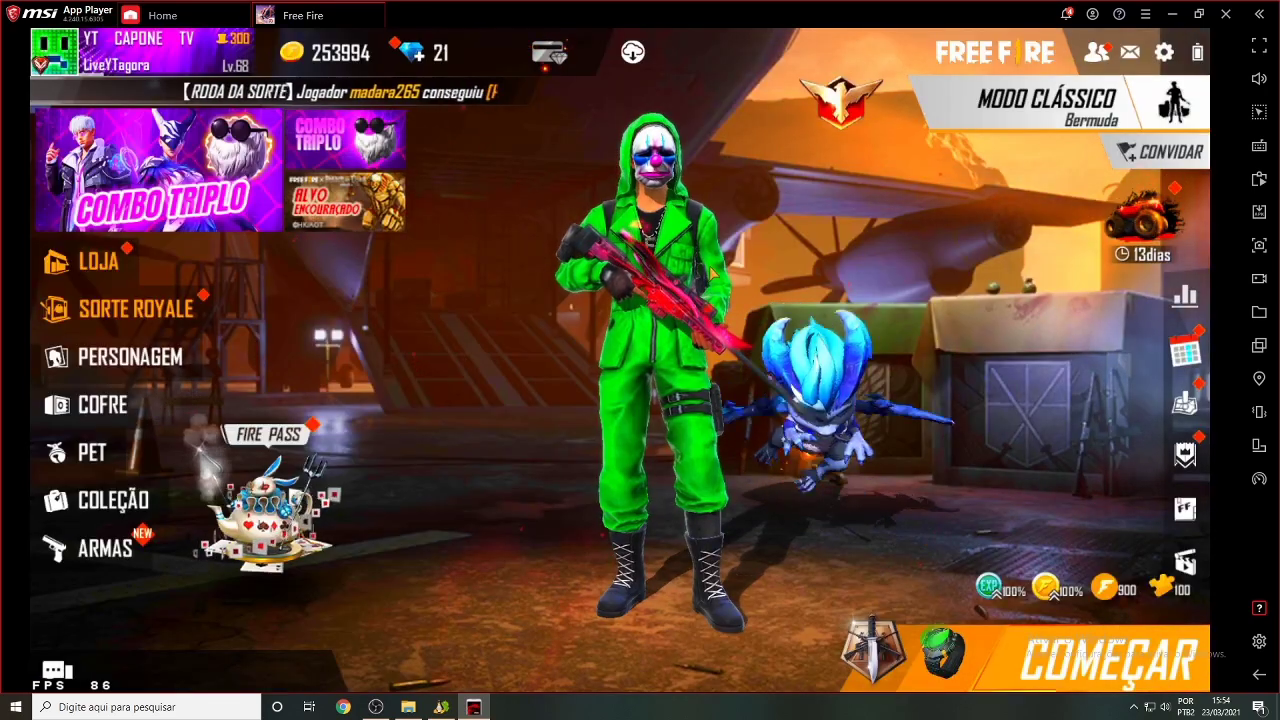
pyautogui.click(693, 350)
pyautogui.click(713, 428)
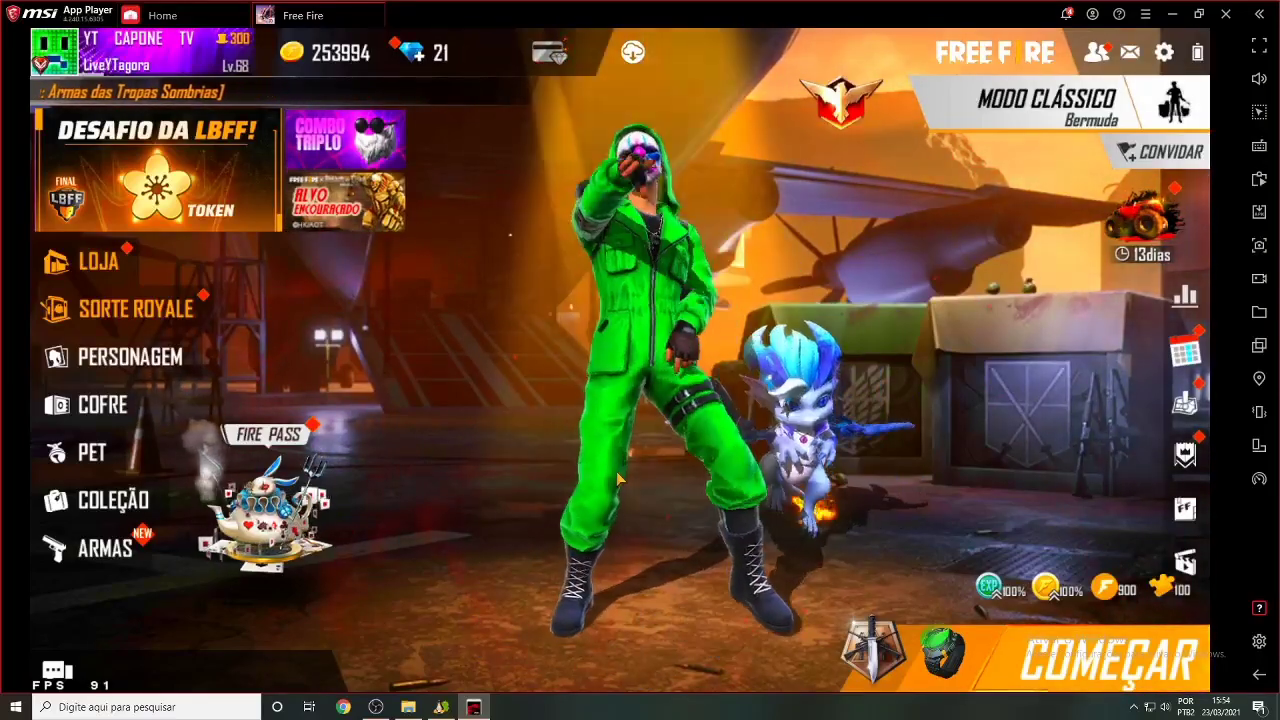
# Step: Check the MSI App Player version and look for updates in its settings, then close them
pyautogui.click(1258, 610)
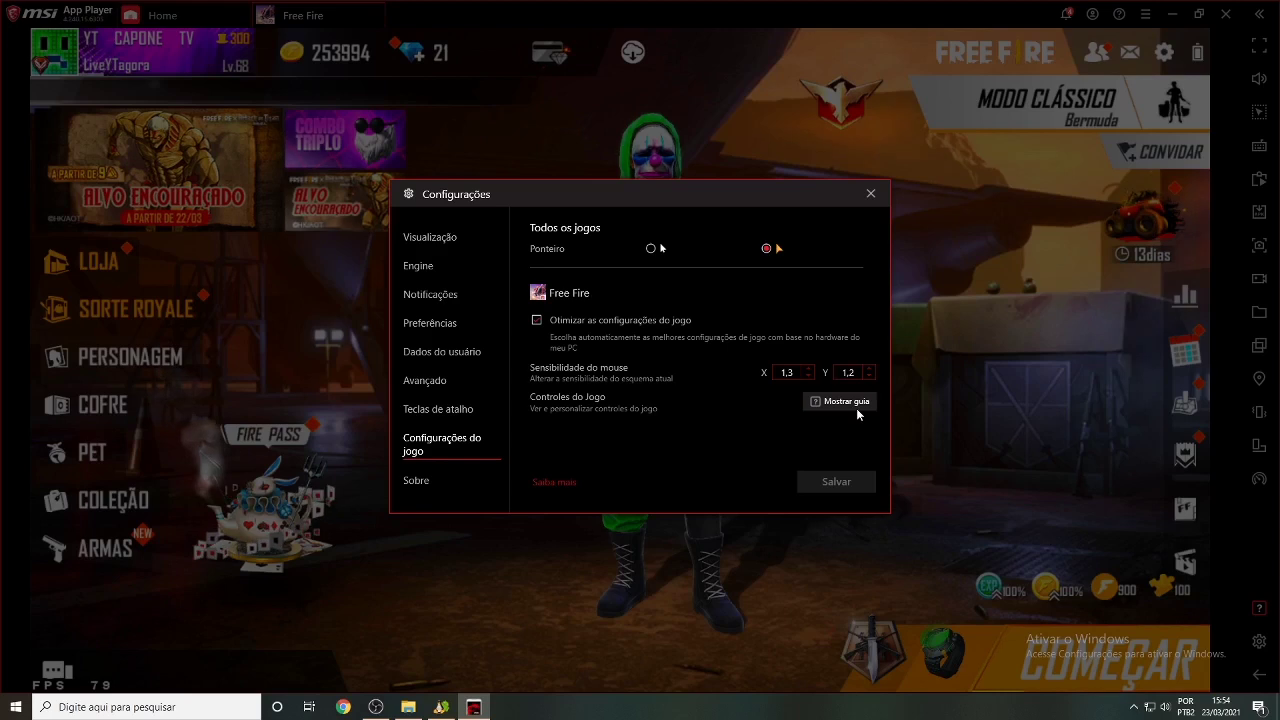
pyautogui.click(416, 480)
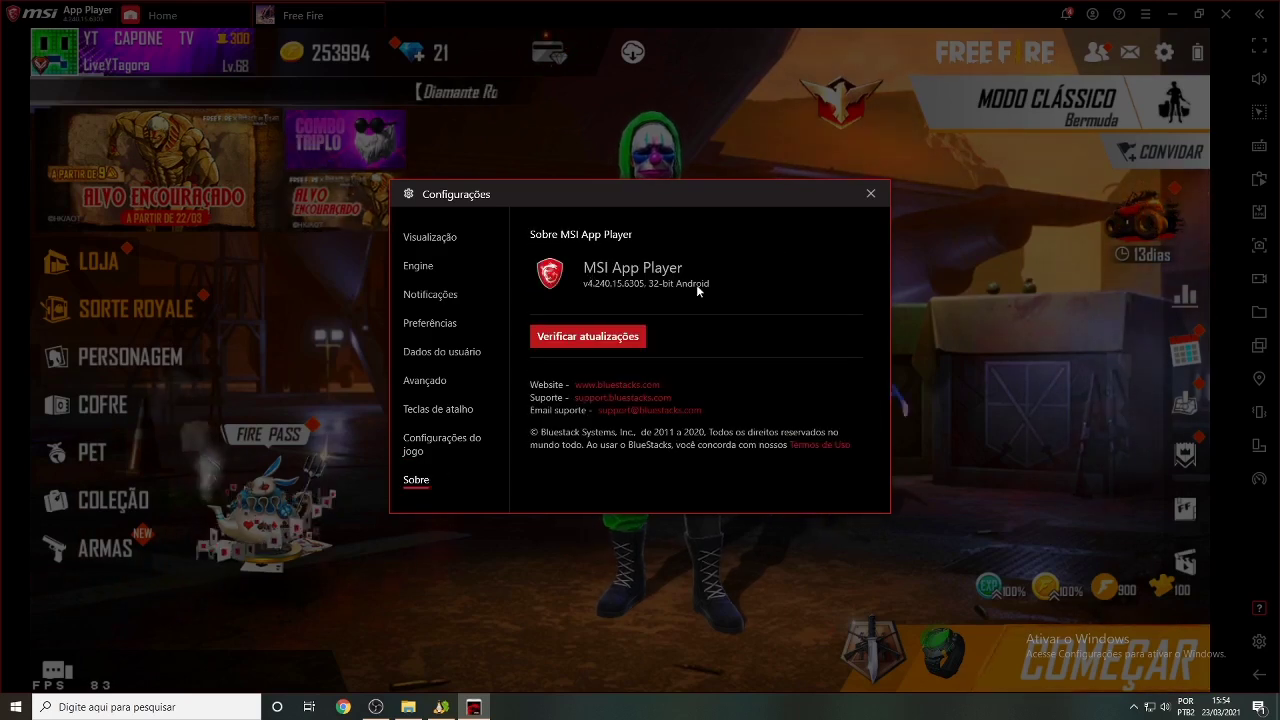
pyautogui.click(589, 340)
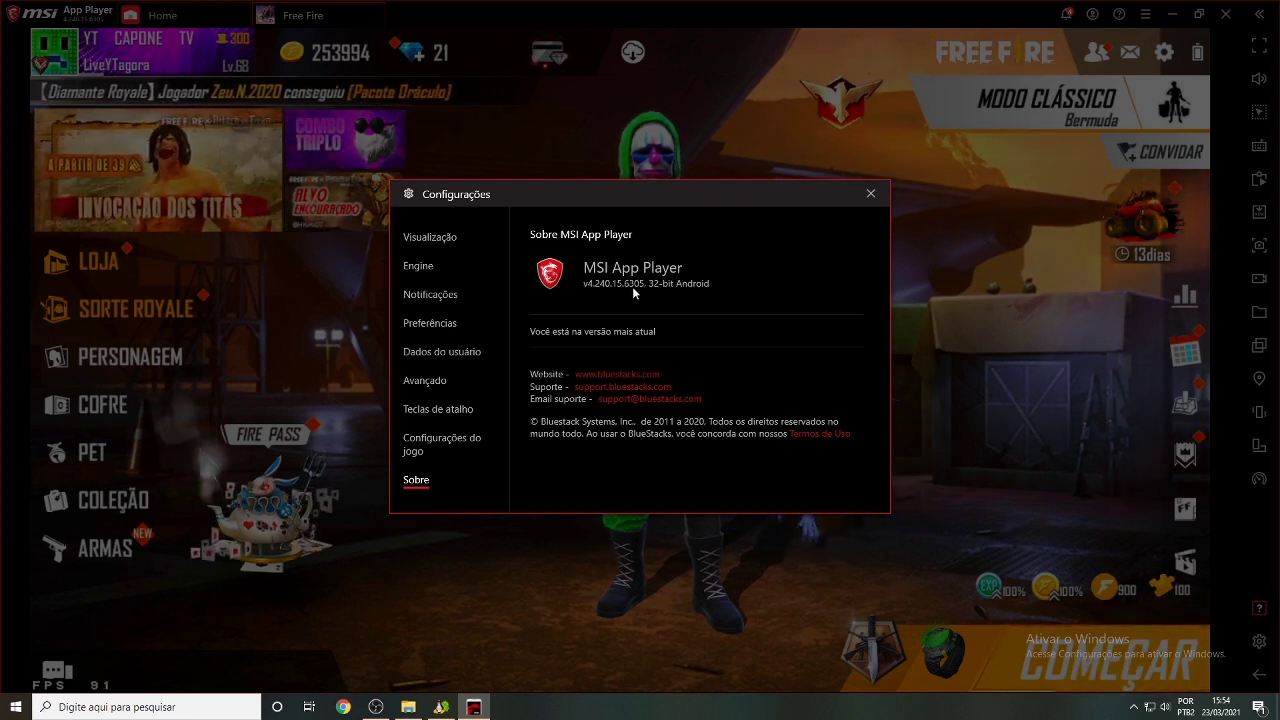
pyautogui.click(870, 193)
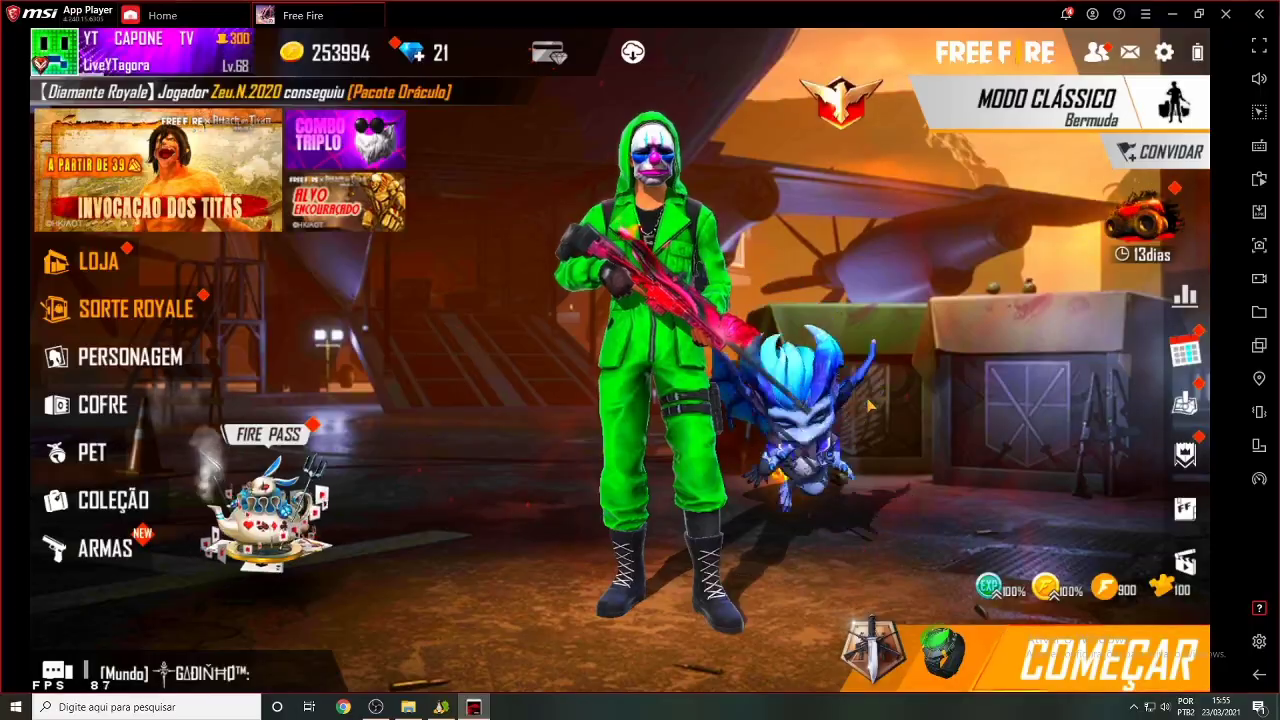